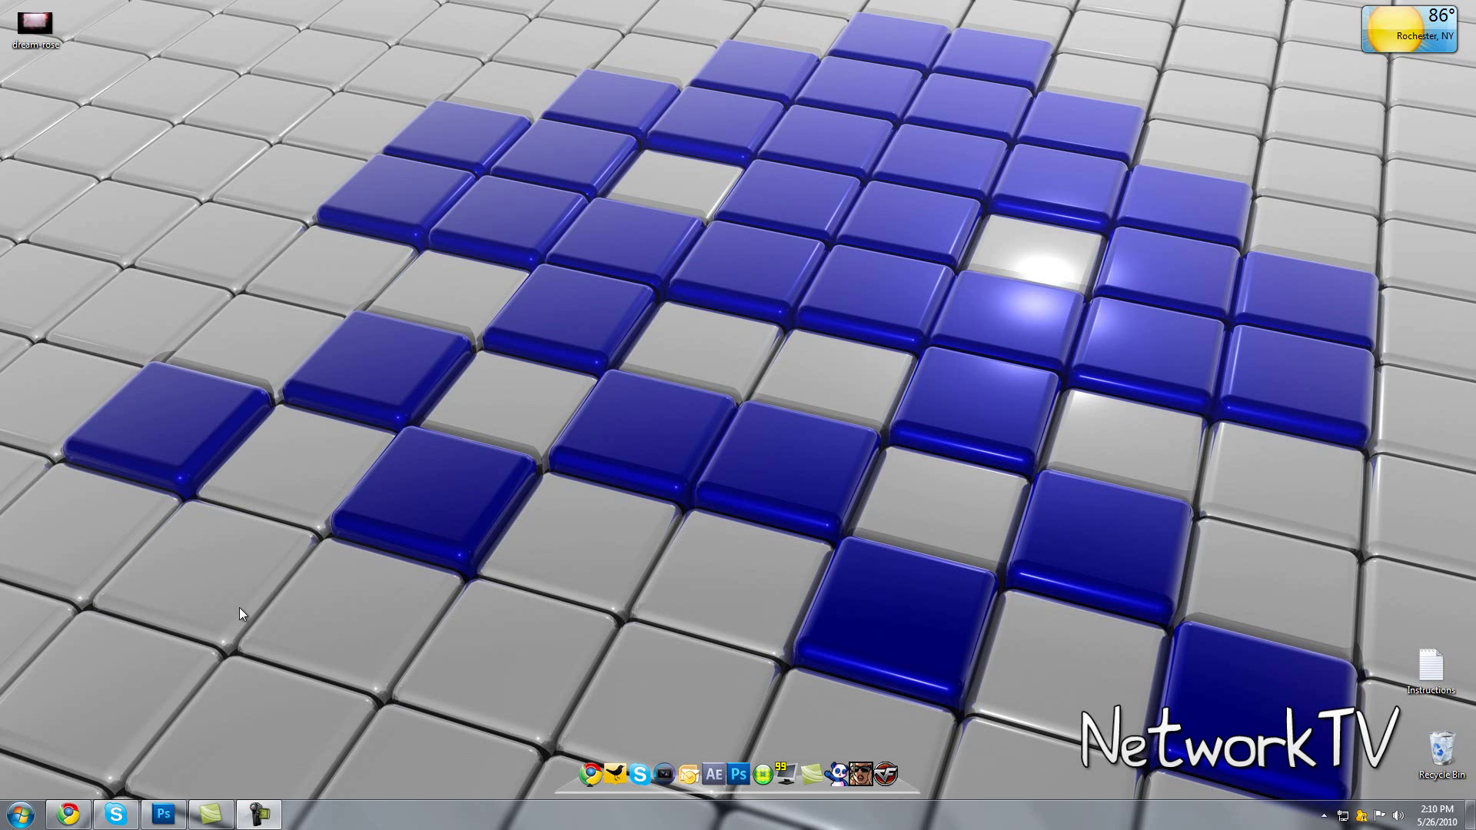
Leave the Dream Rose browser page and bring the Photoshop window back to the front.
{"action": "right_click", "coordinate": [213, 696]}
{"action": "left_click", "coordinate": [171, 635]}
{"action": "left_click", "coordinate": [68, 815]}
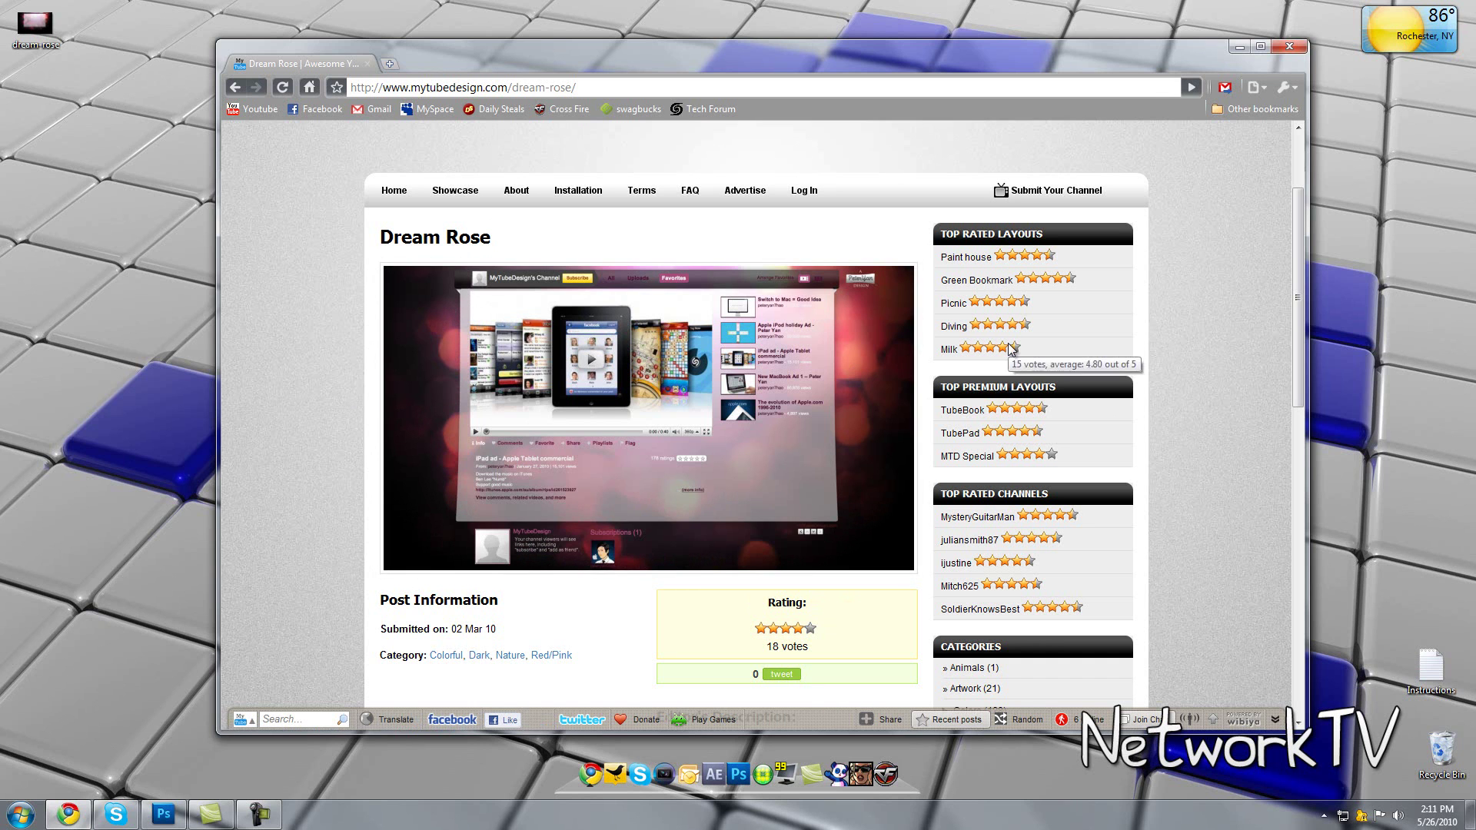
{"action": "left_click", "coordinate": [1239, 47]}
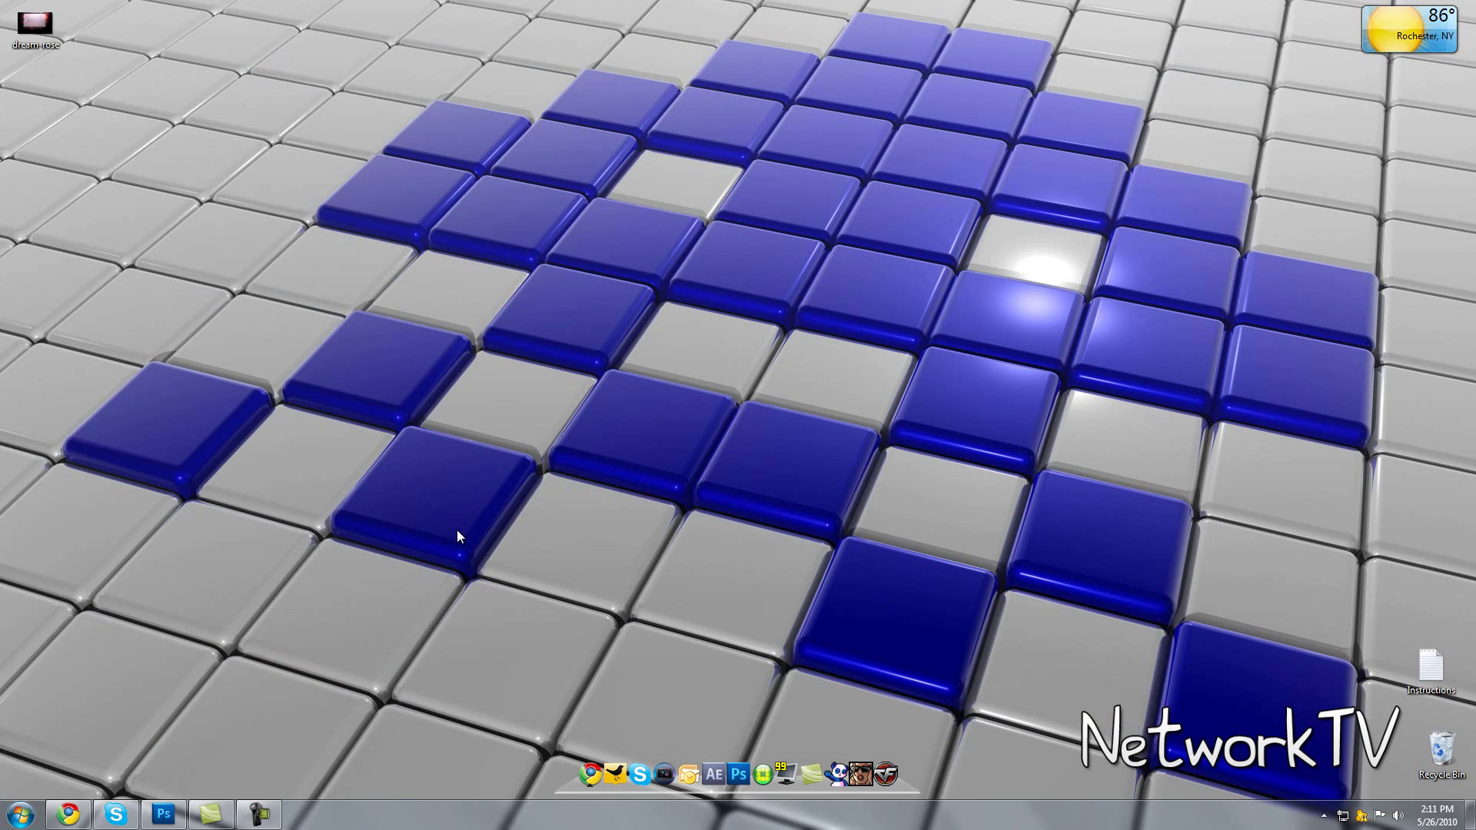
{"action": "left_click", "coordinate": [210, 814]}
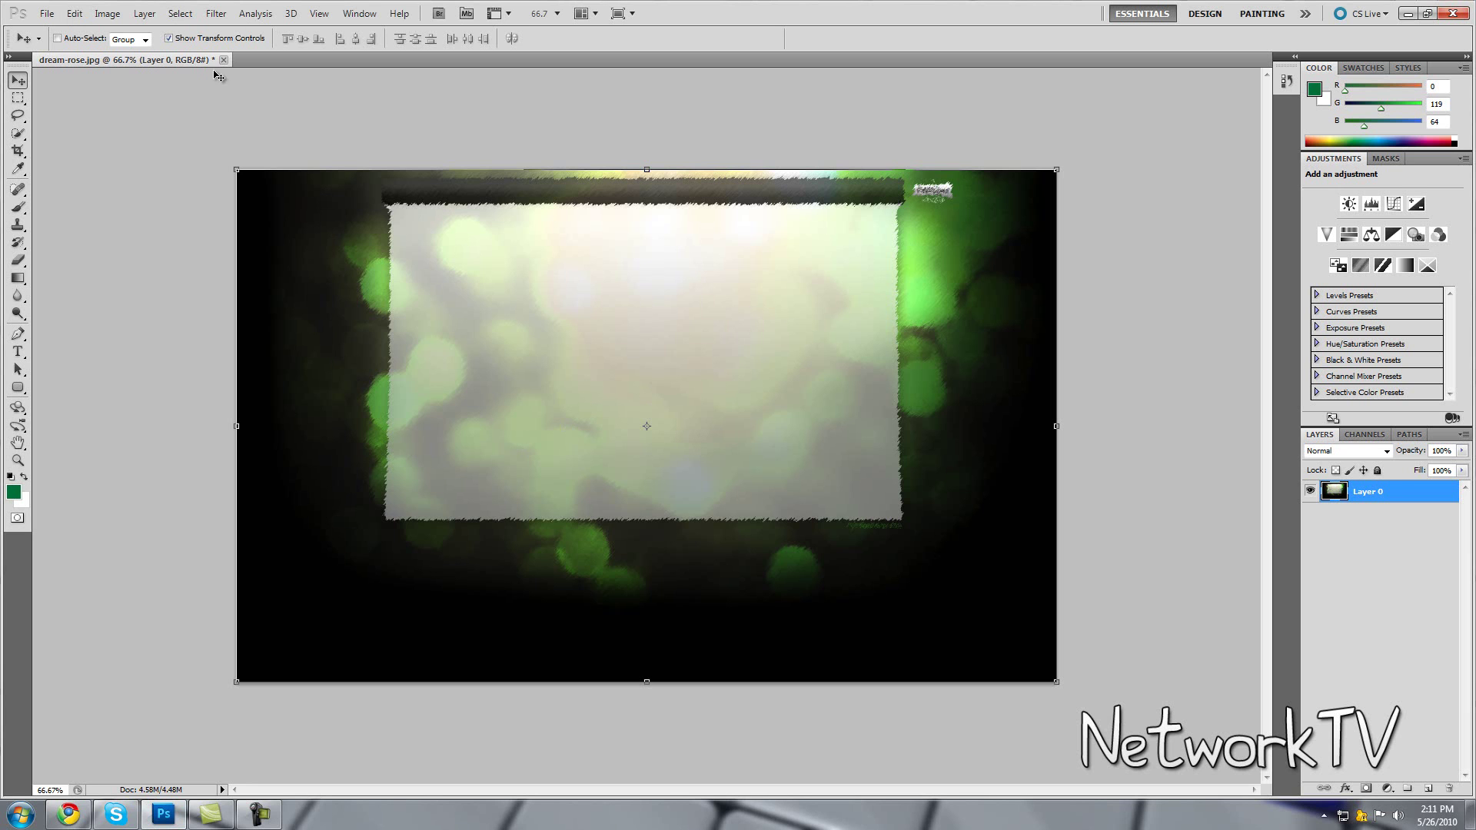
Open dream-rose.jpg, then close the edited copy without saving the green changes.
{"action": "left_click", "coordinate": [44, 15]}
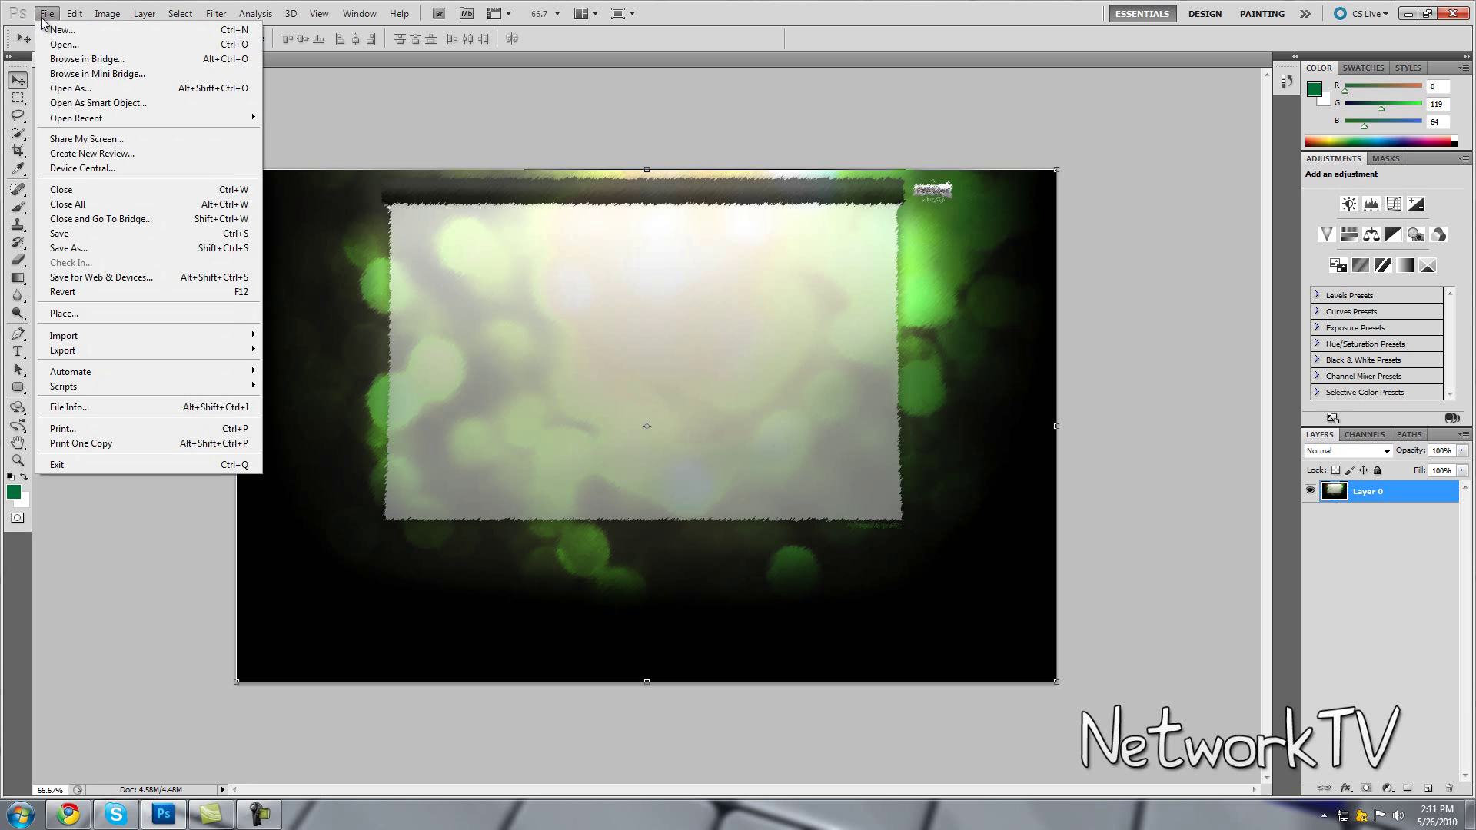
{"action": "left_click", "coordinate": [65, 44]}
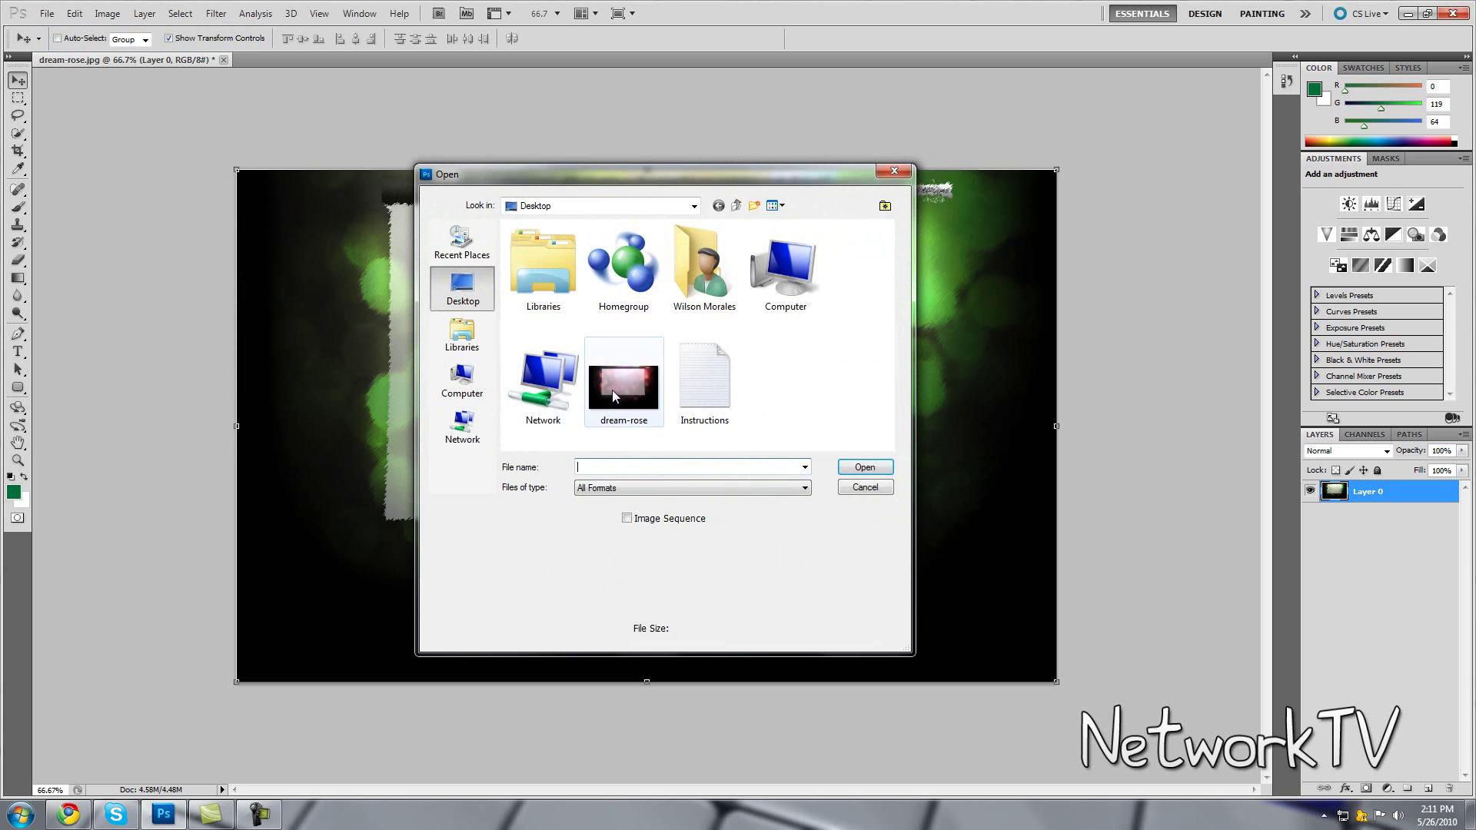
{"action": "double_click", "coordinate": [612, 390]}
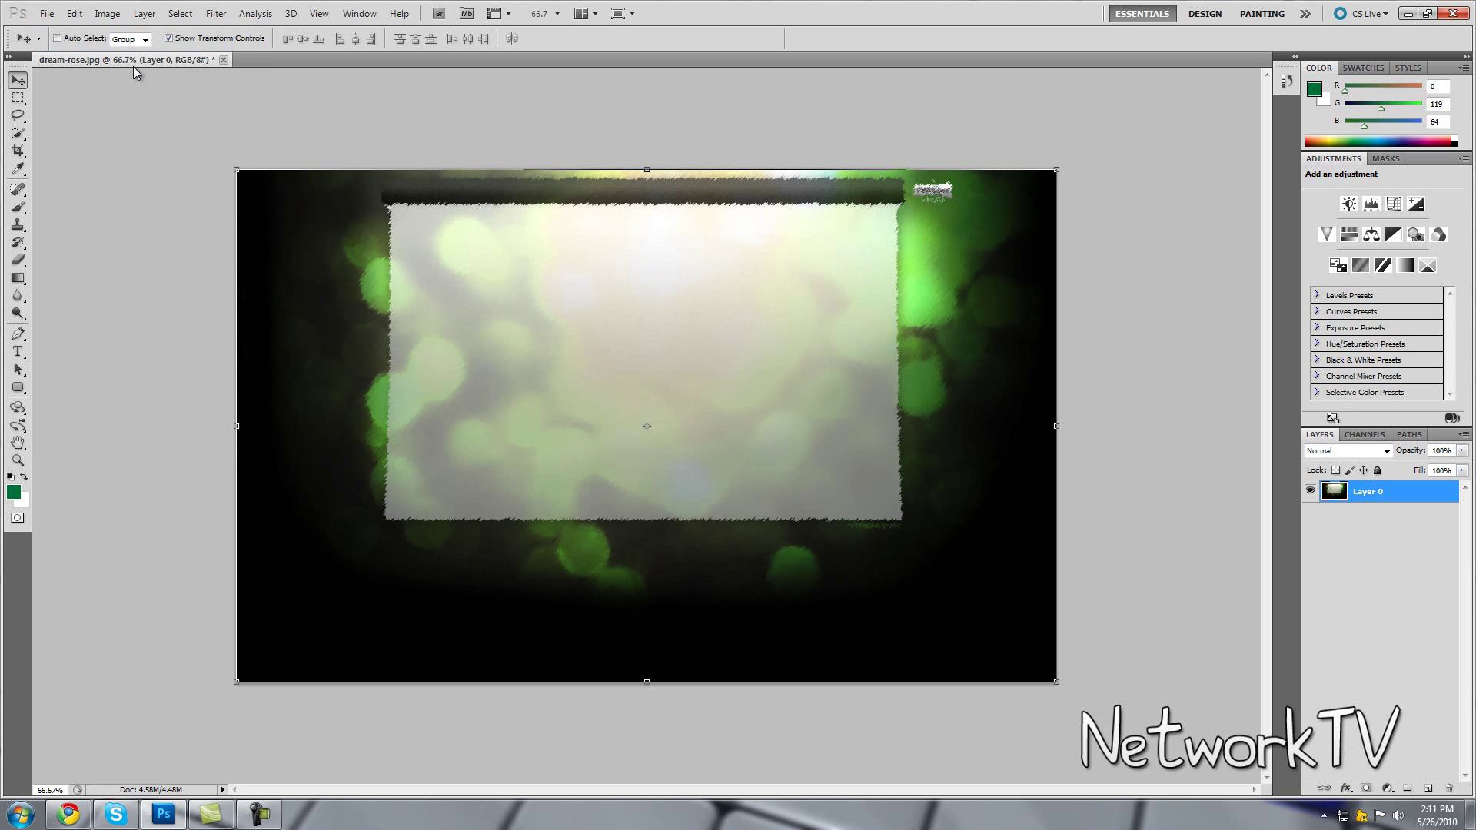
{"action": "left_click", "coordinate": [224, 60]}
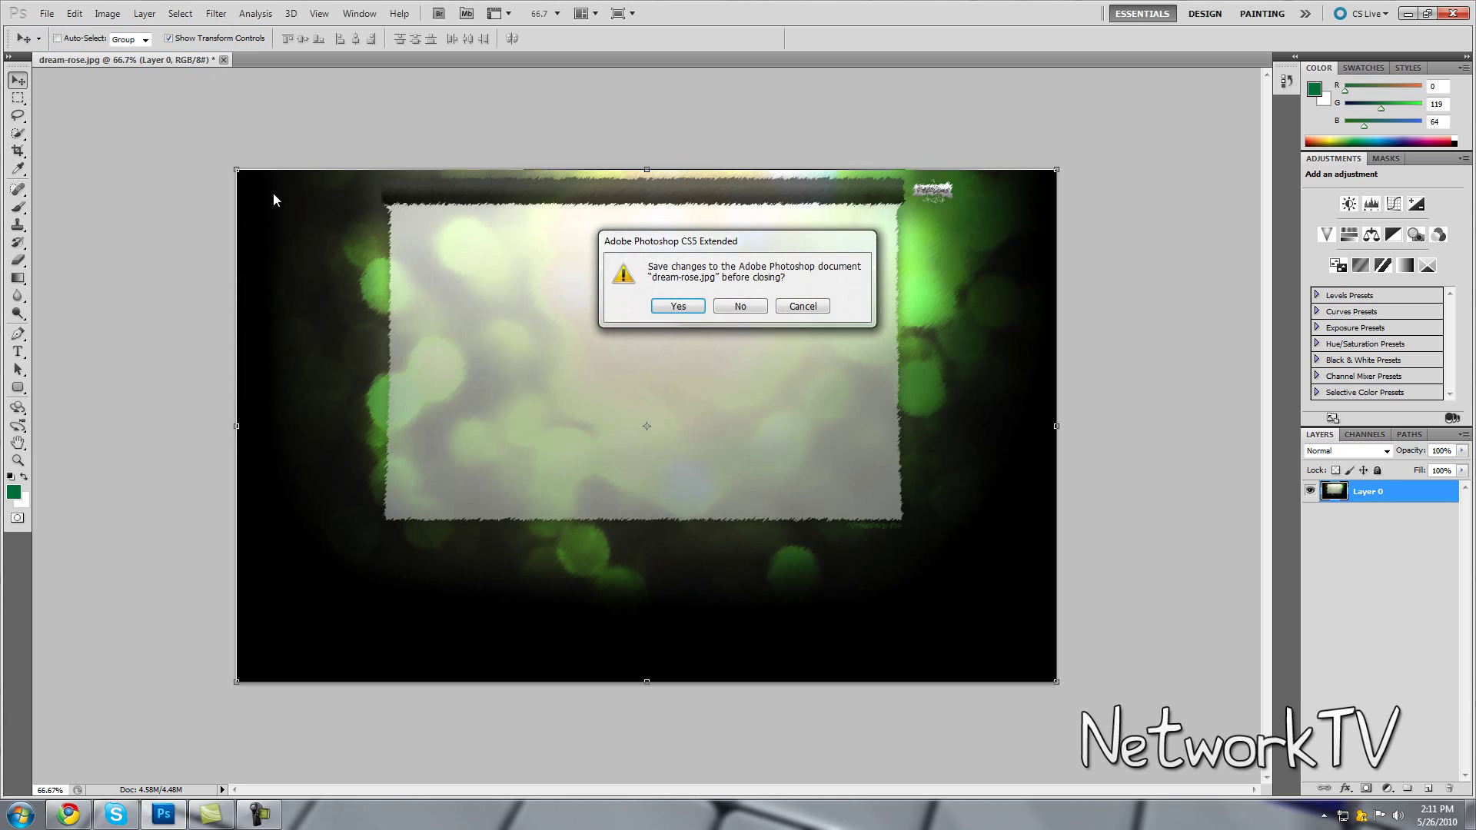
{"action": "left_click", "coordinate": [760, 308]}
Reopen the original dream-rose.jpg and convert its locked Background into Layer 0.
{"action": "left_click", "coordinate": [46, 13]}
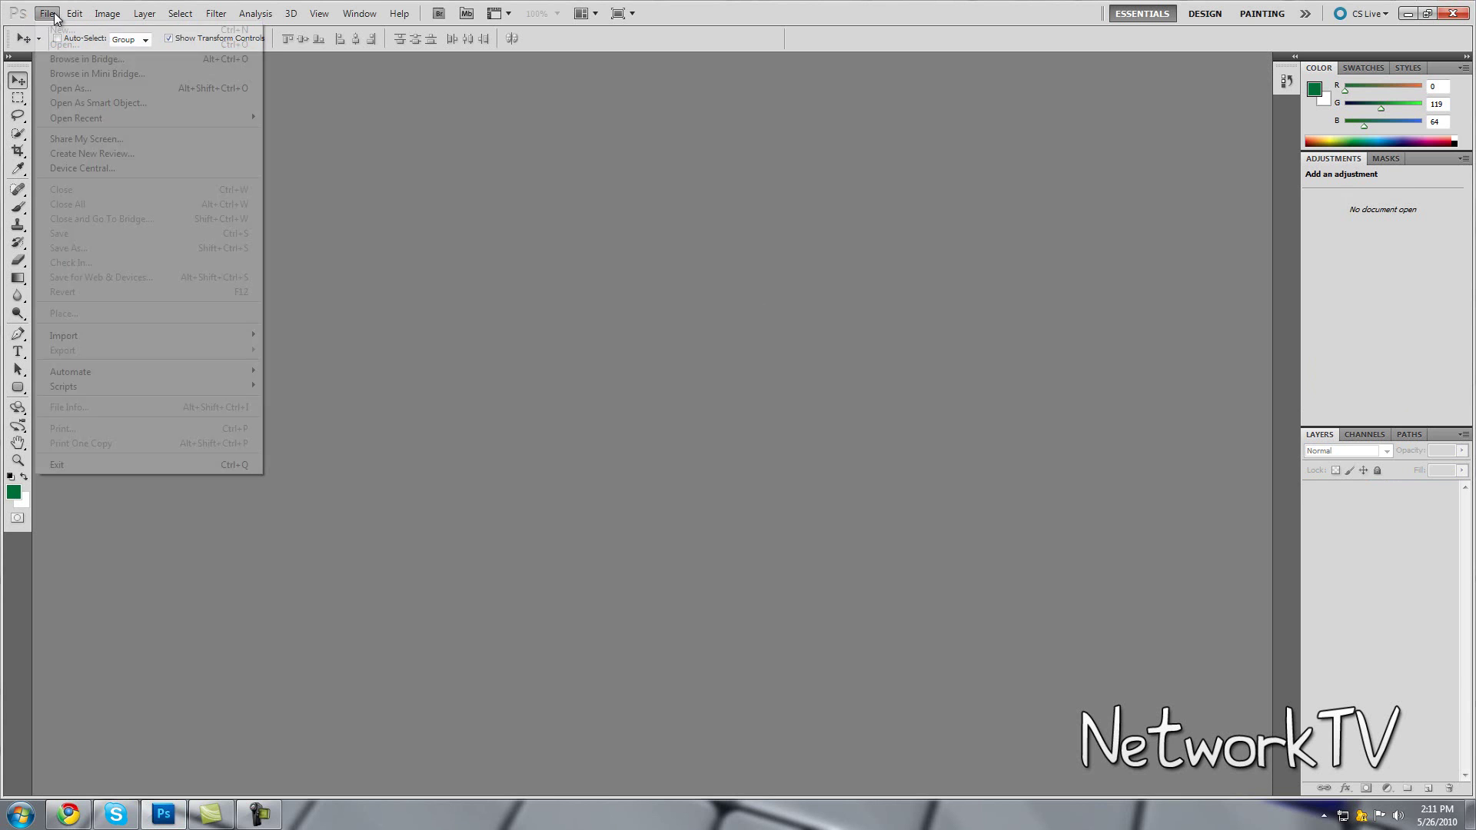
{"action": "left_click", "coordinate": [99, 47]}
{"action": "double_click", "coordinate": [621, 373]}
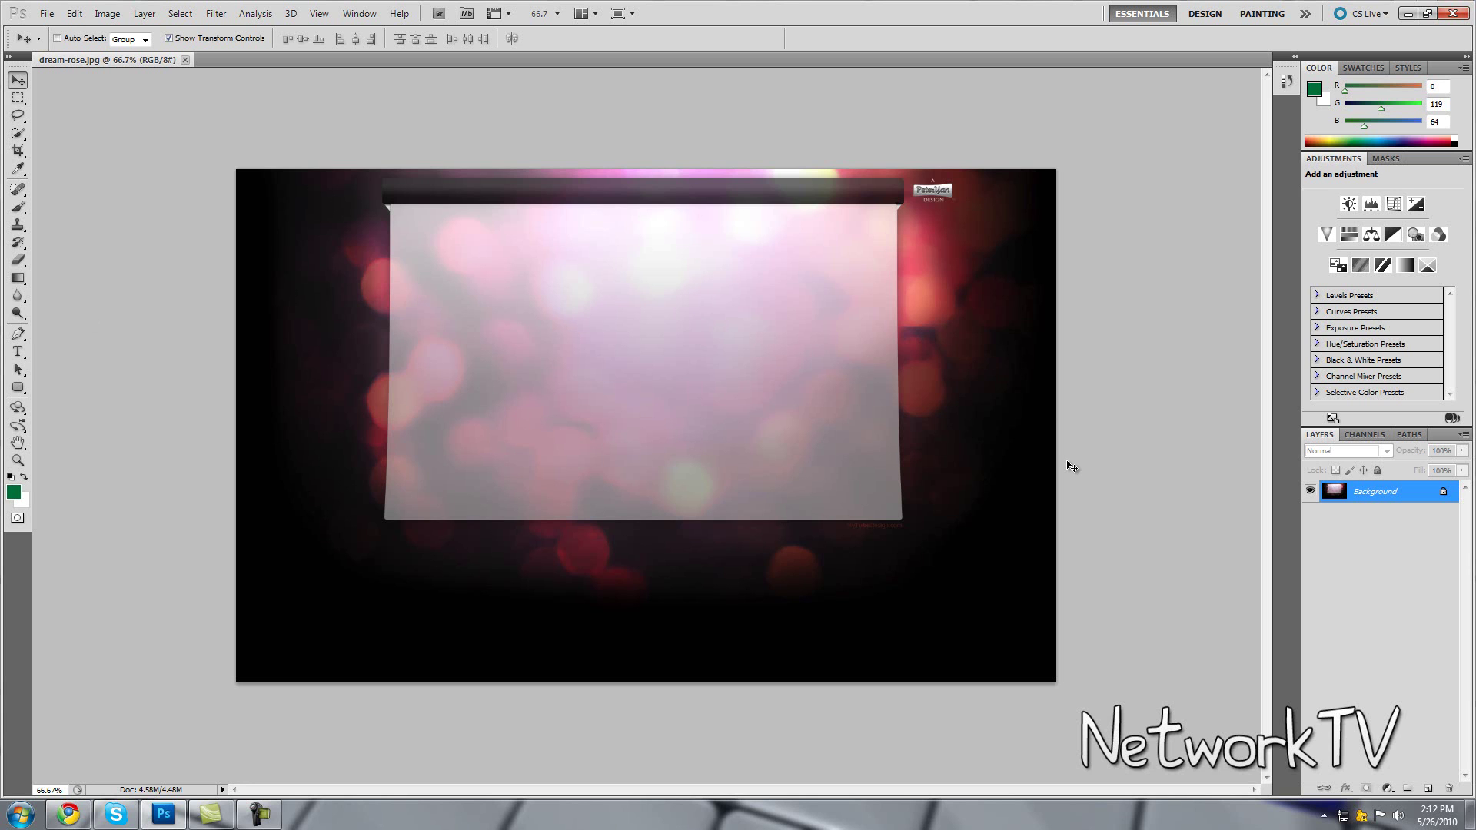
{"action": "double_click", "coordinate": [1384, 496]}
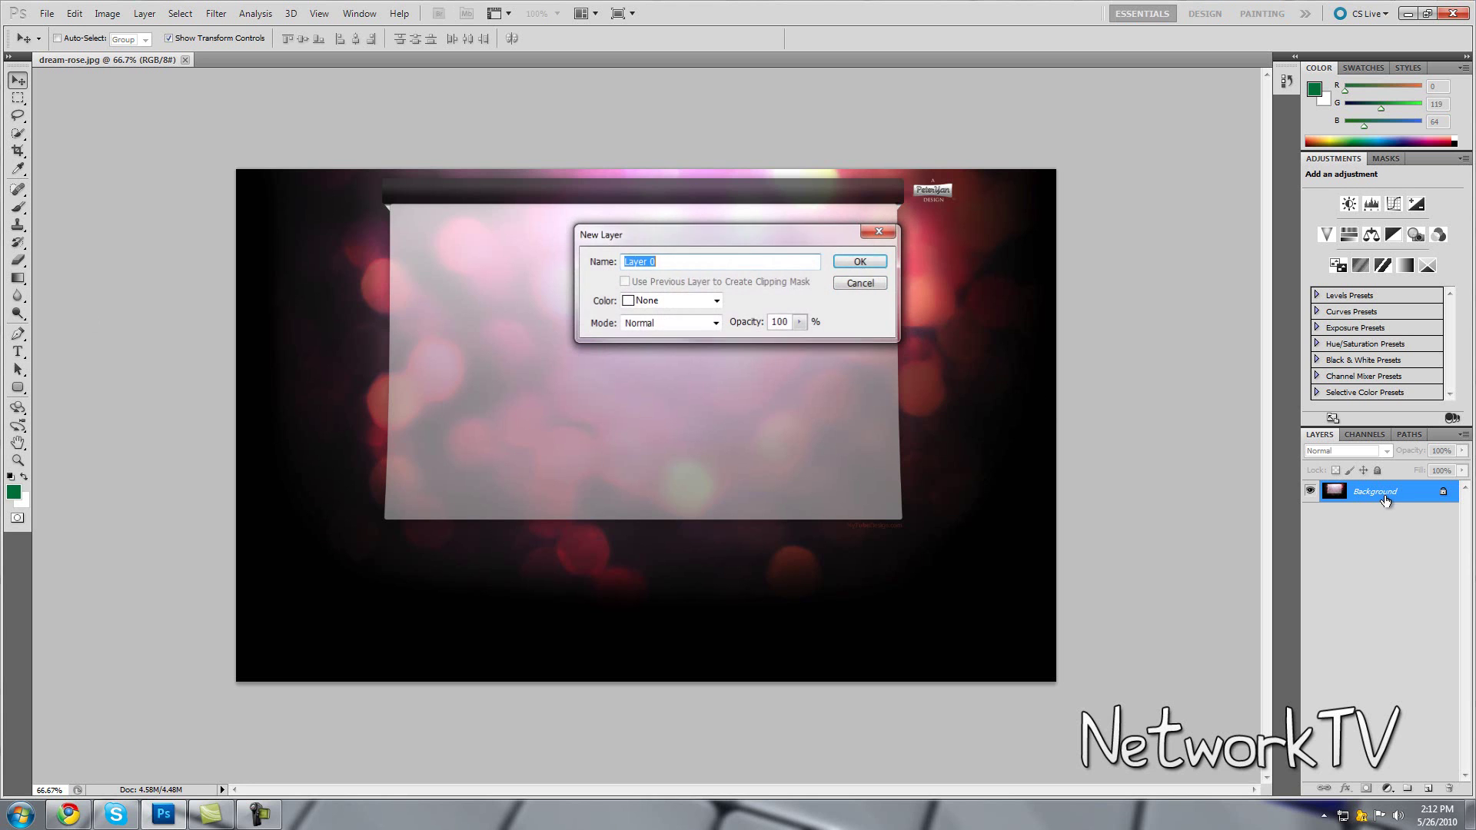
{"action": "left_click", "coordinate": [874, 266]}
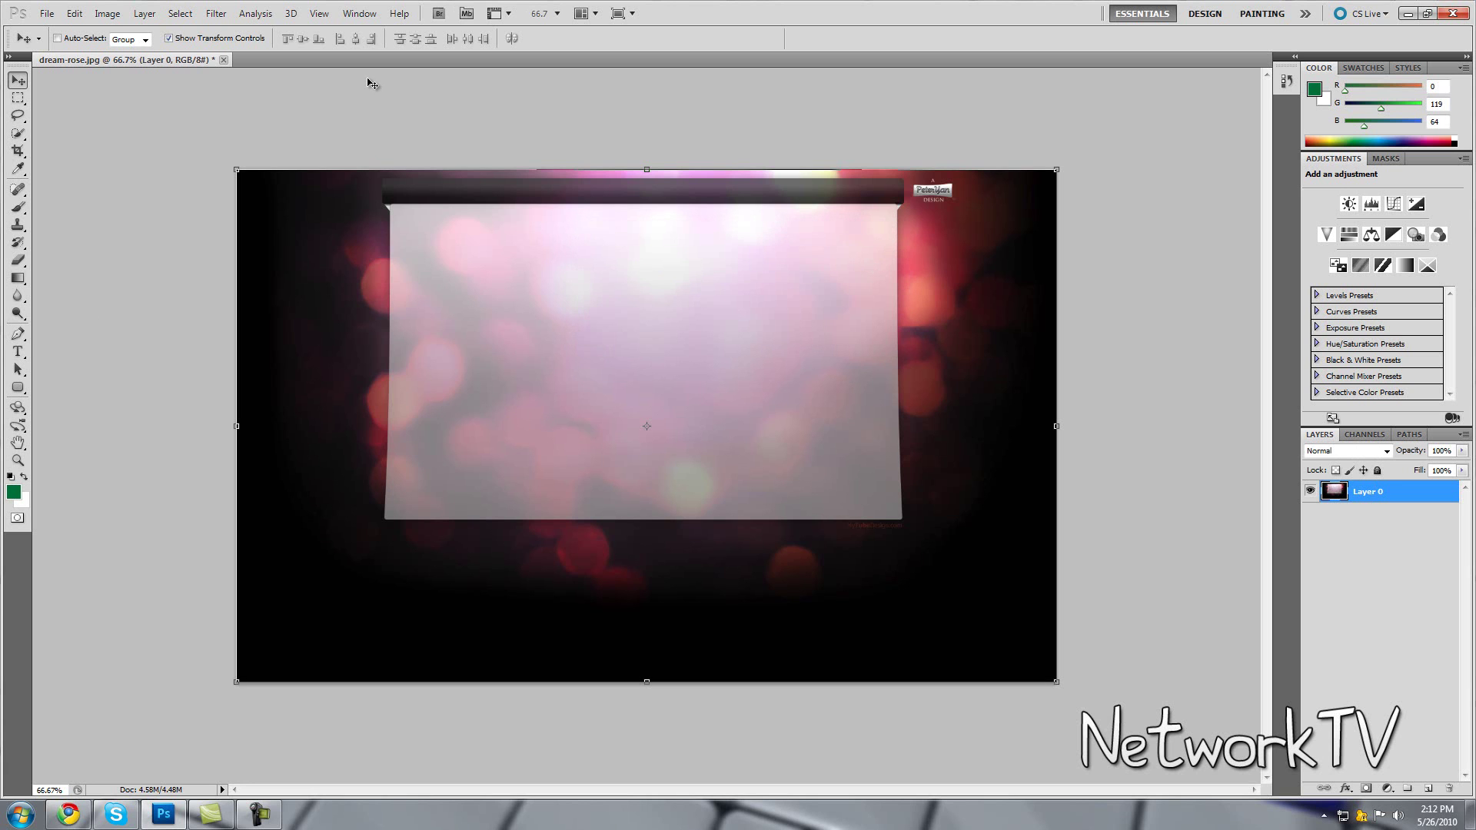
Apply the Filter Gallery's Sprayed Strokes (length 12, radius 7, Right Diagonal) to Layer 0.
{"action": "left_click", "coordinate": [212, 14]}
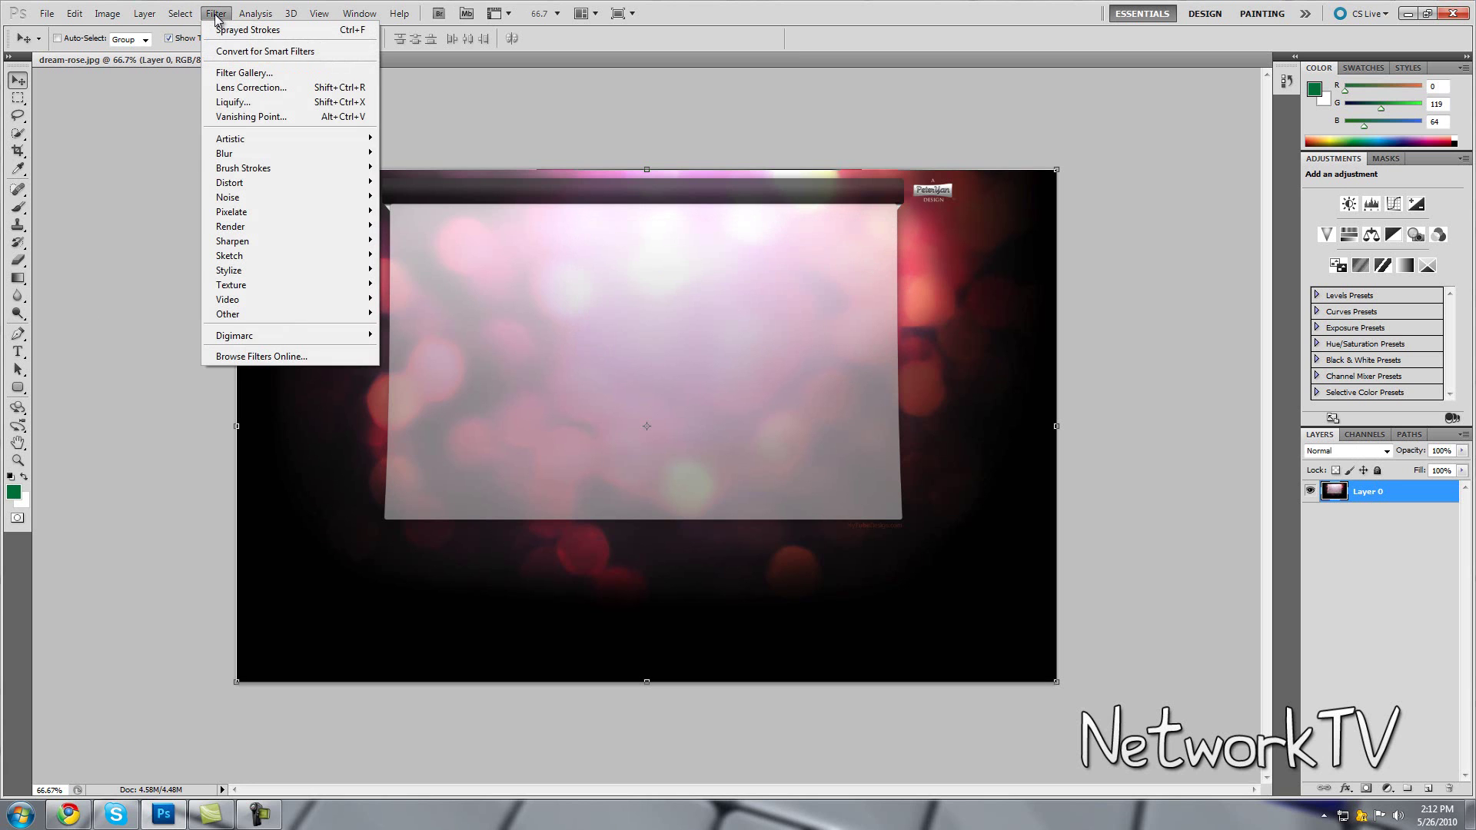
{"action": "mouse_move", "coordinate": [263, 168]}
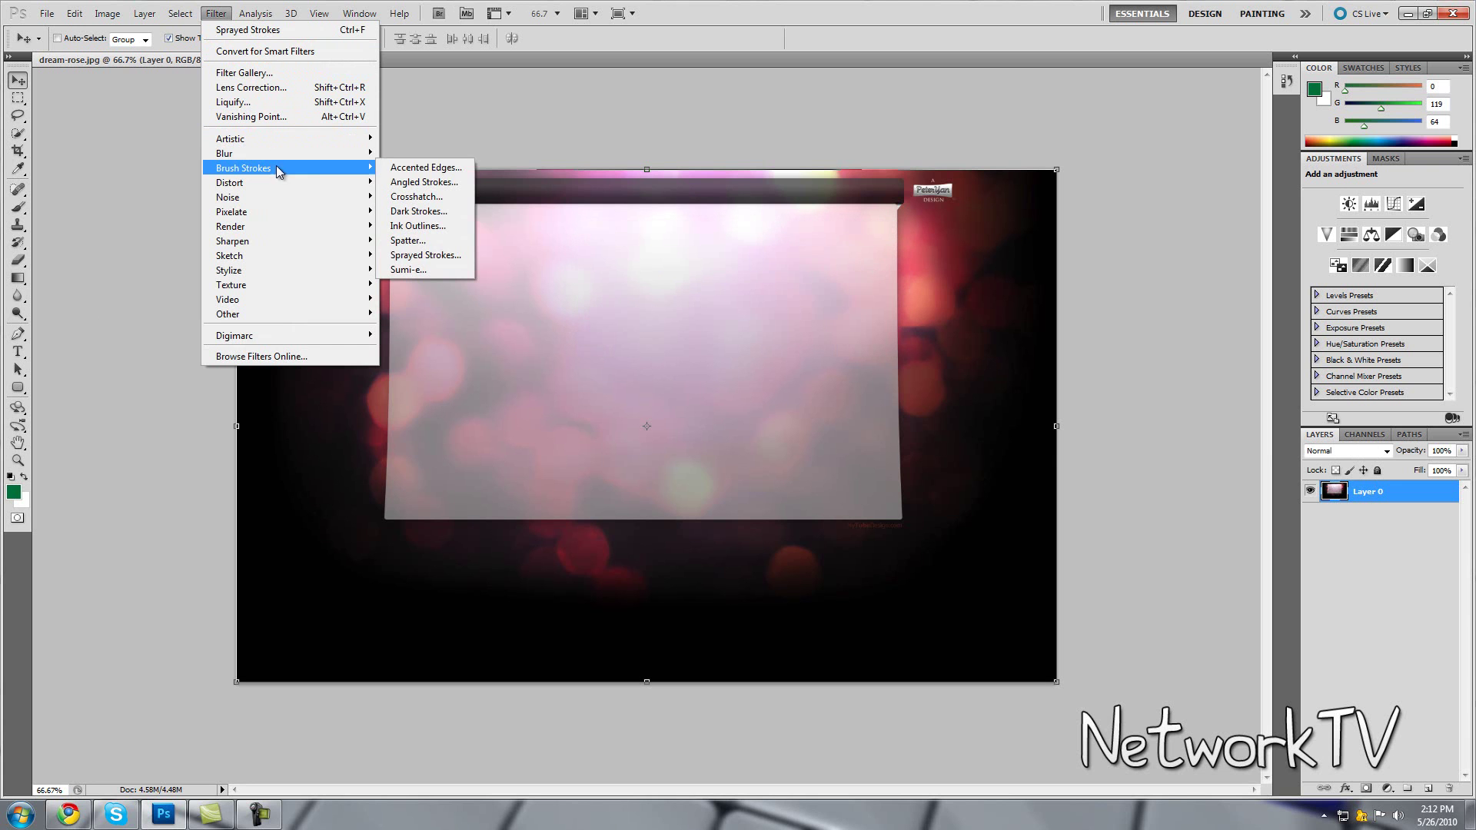
{"action": "left_click", "coordinate": [439, 256]}
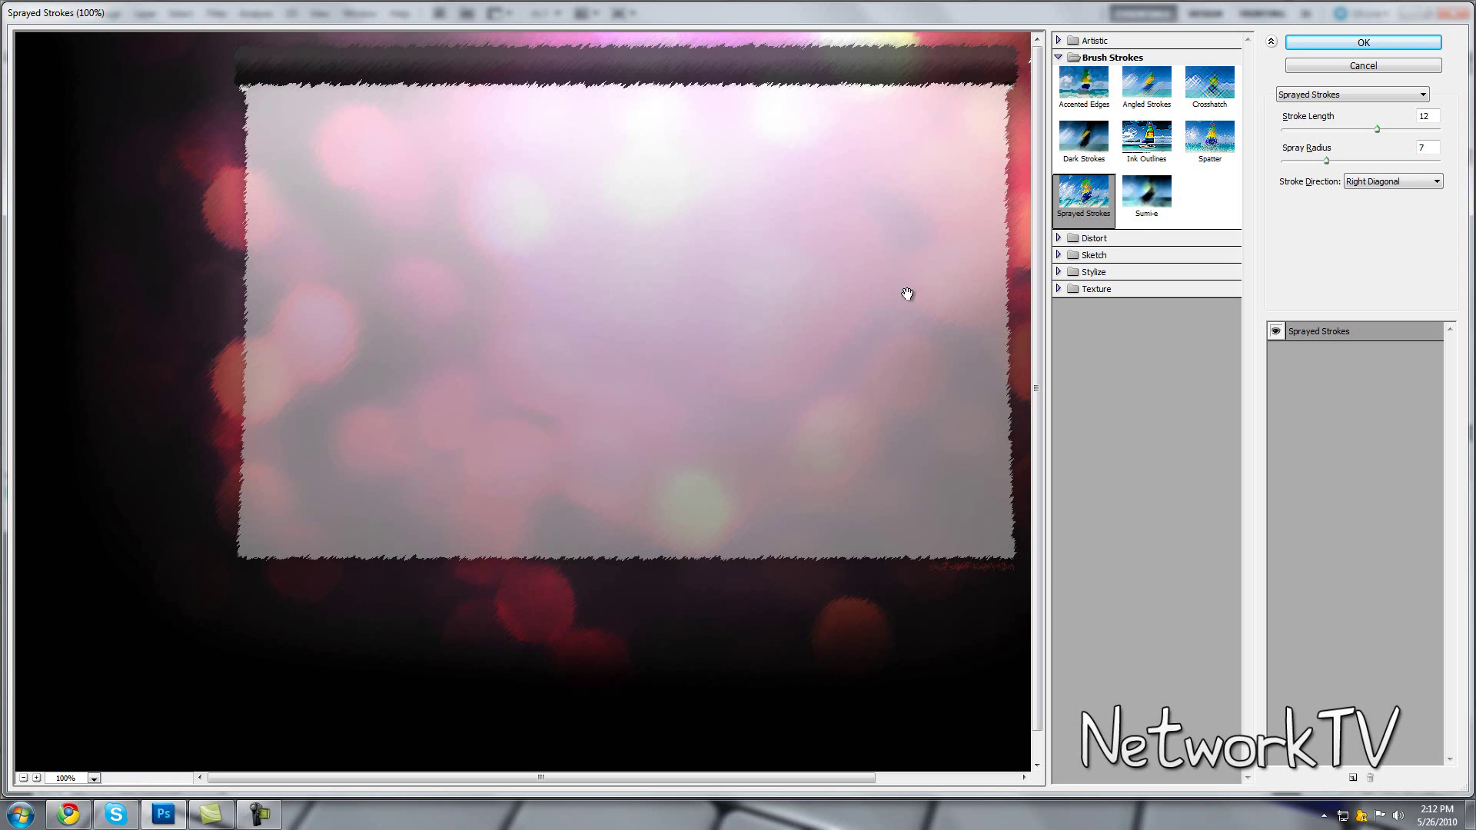
{"action": "left_click", "coordinate": [1102, 98]}
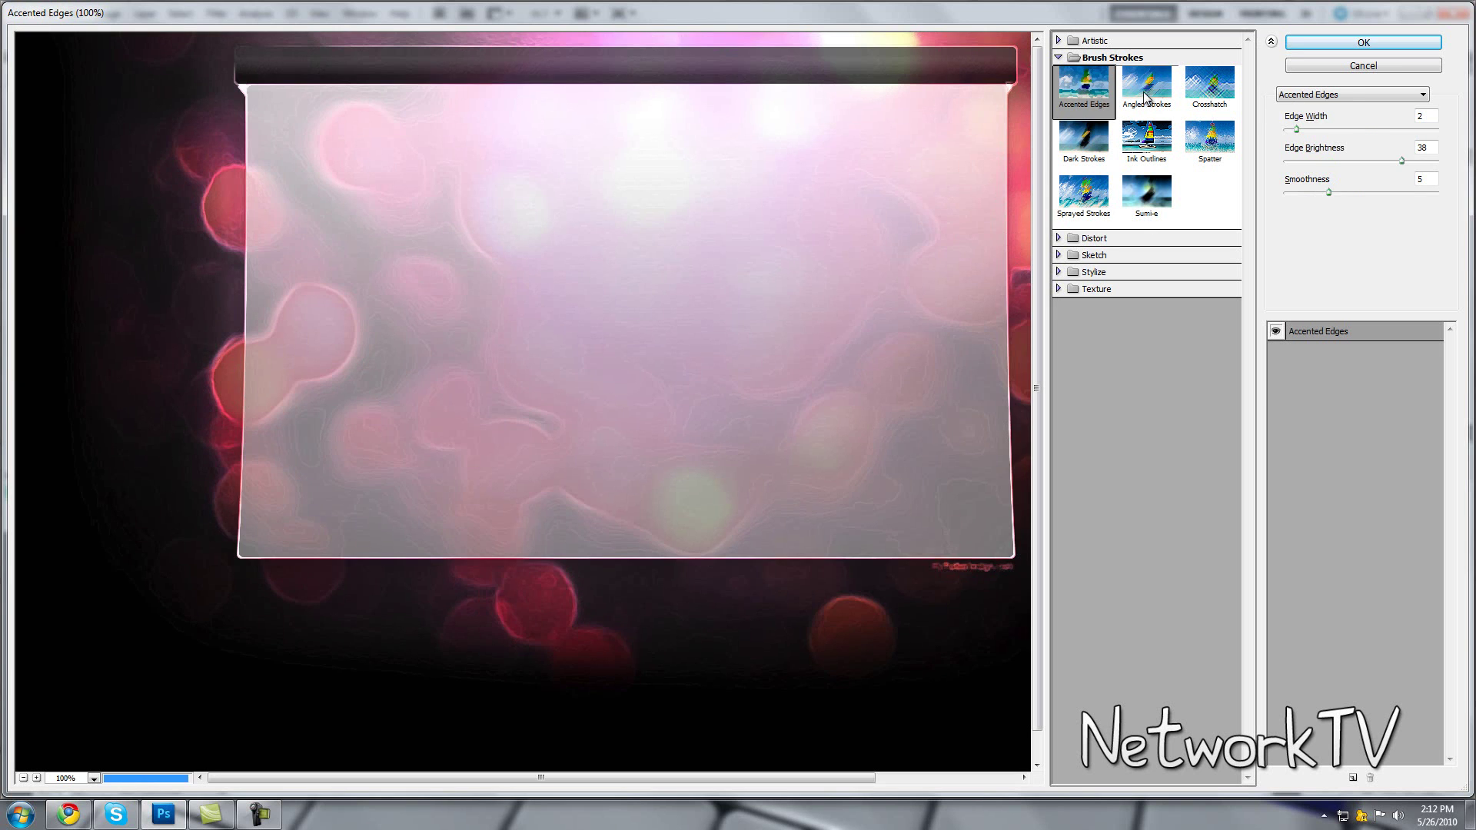
{"action": "left_click", "coordinate": [1153, 95]}
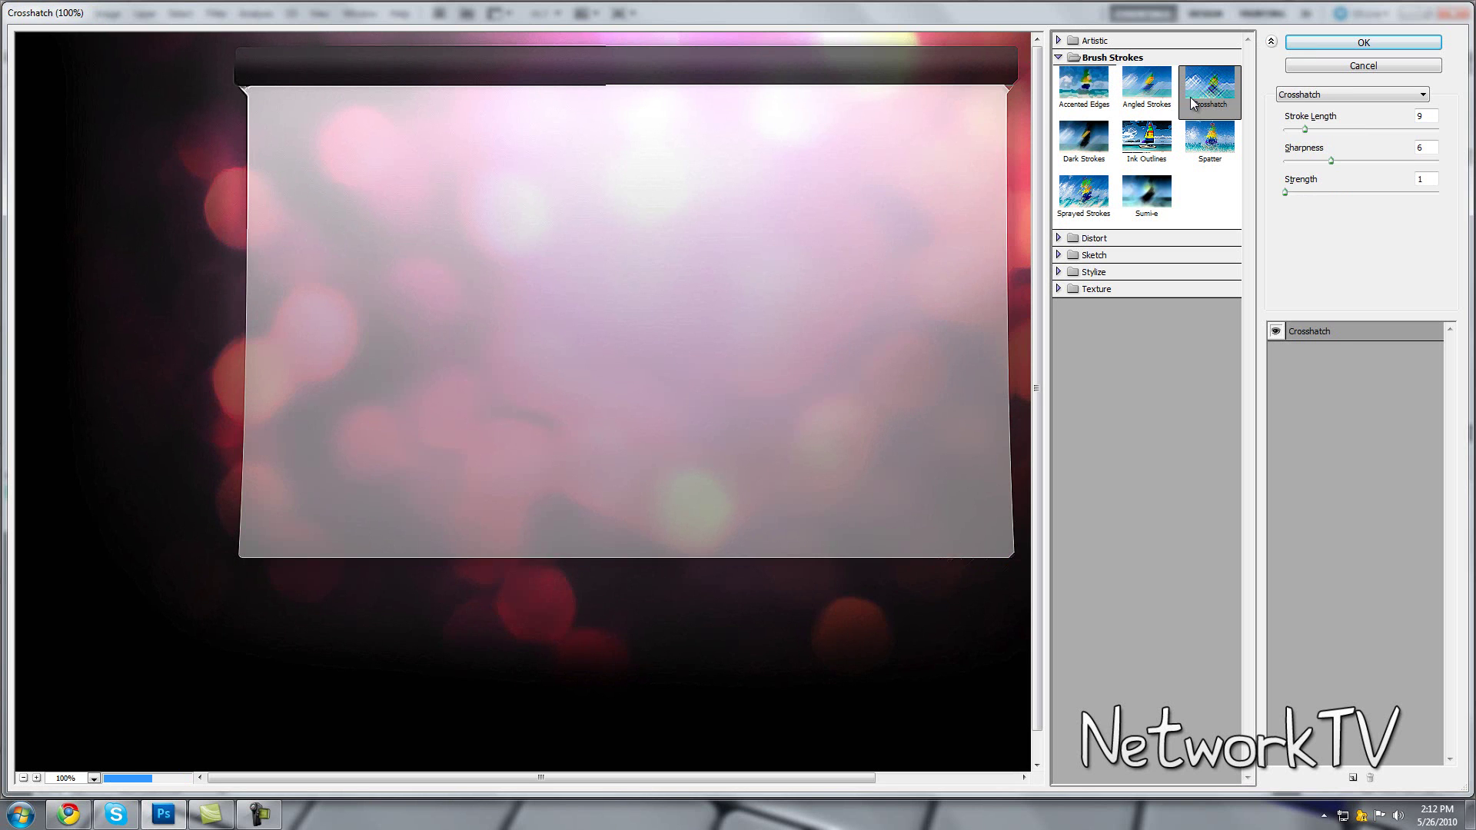
{"action": "left_click", "coordinate": [1199, 146]}
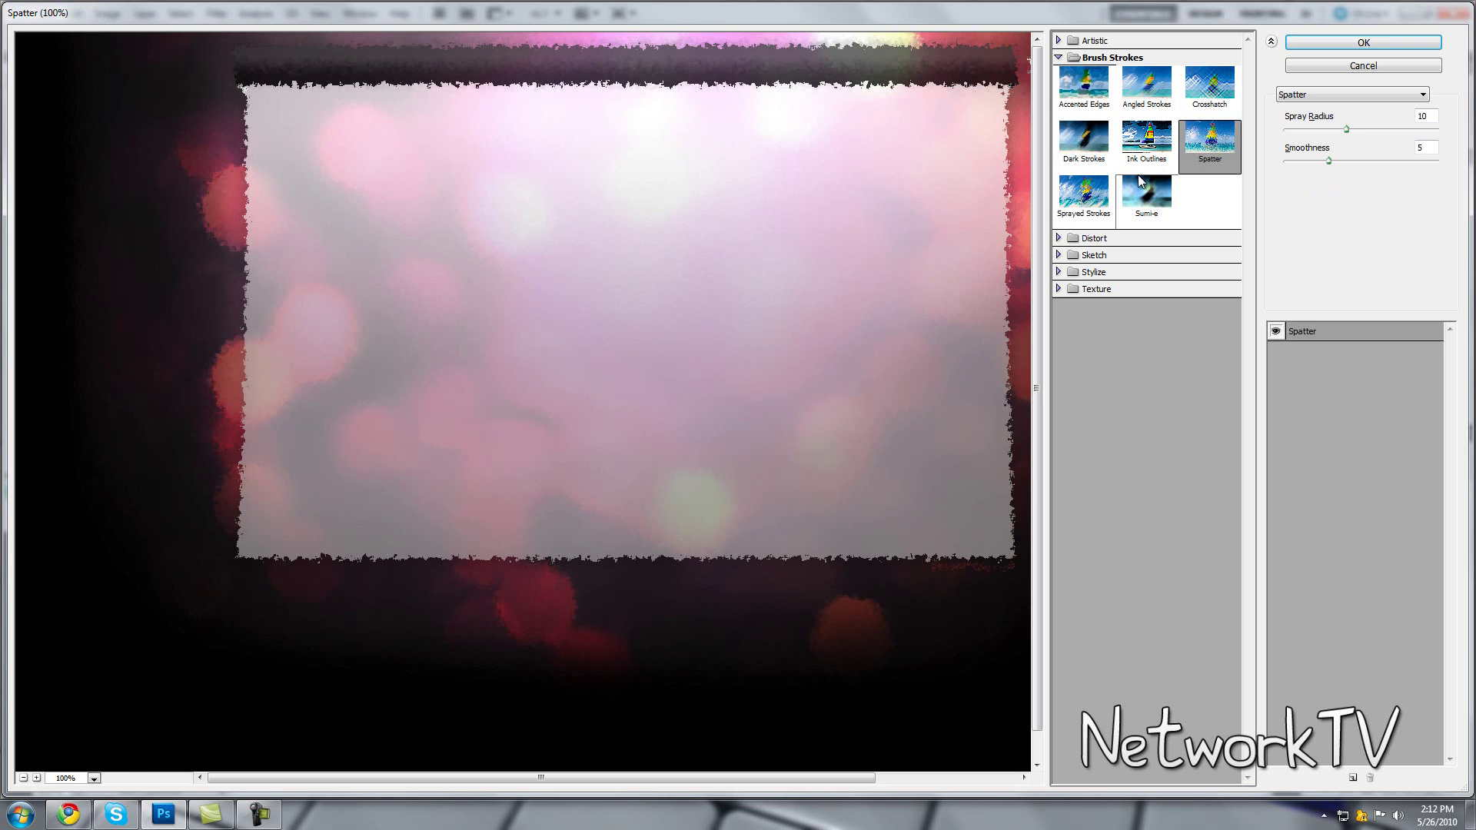
{"action": "left_click", "coordinate": [1072, 194]}
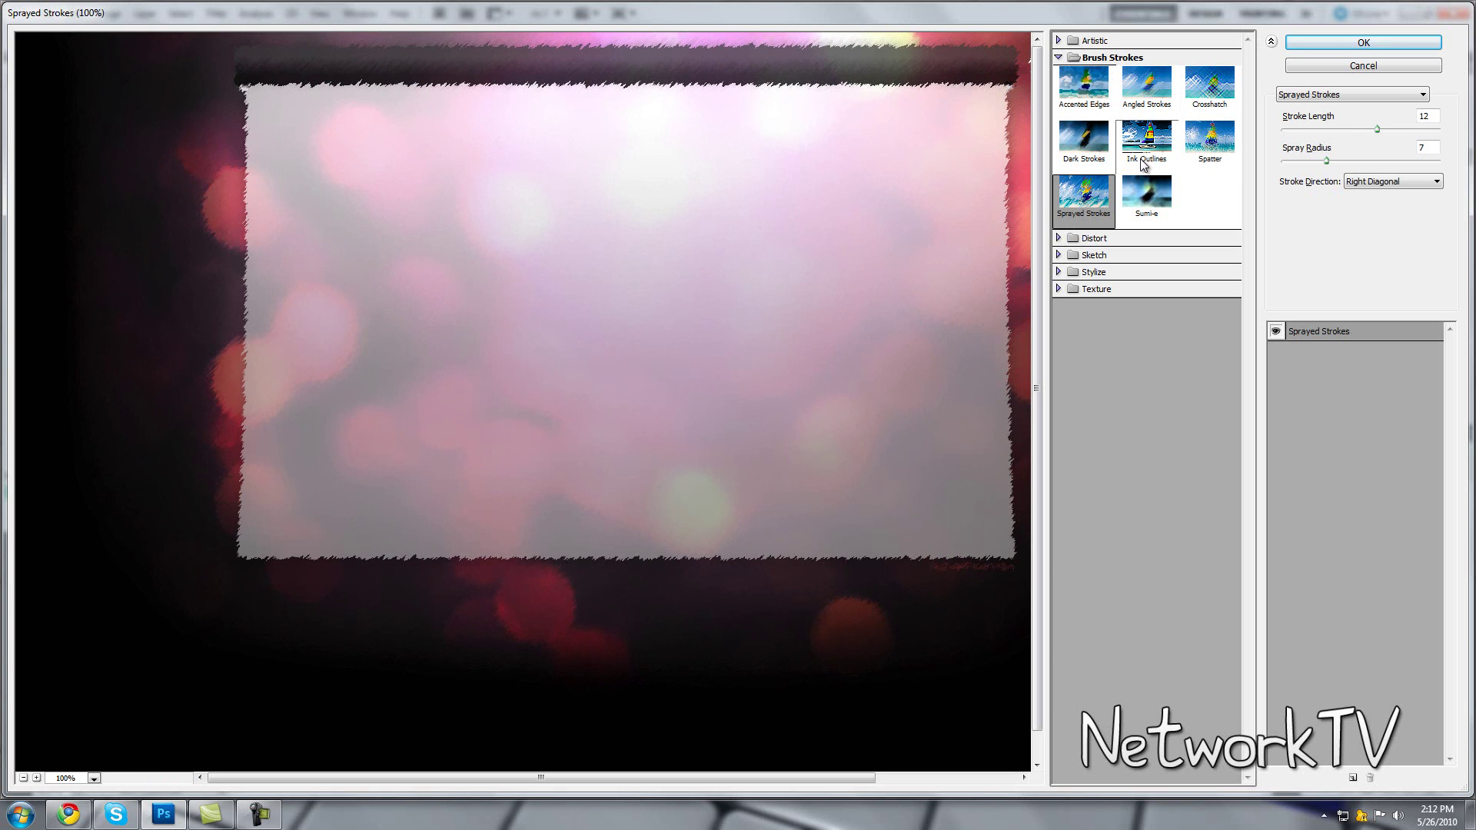
{"action": "left_click", "coordinate": [1362, 43]}
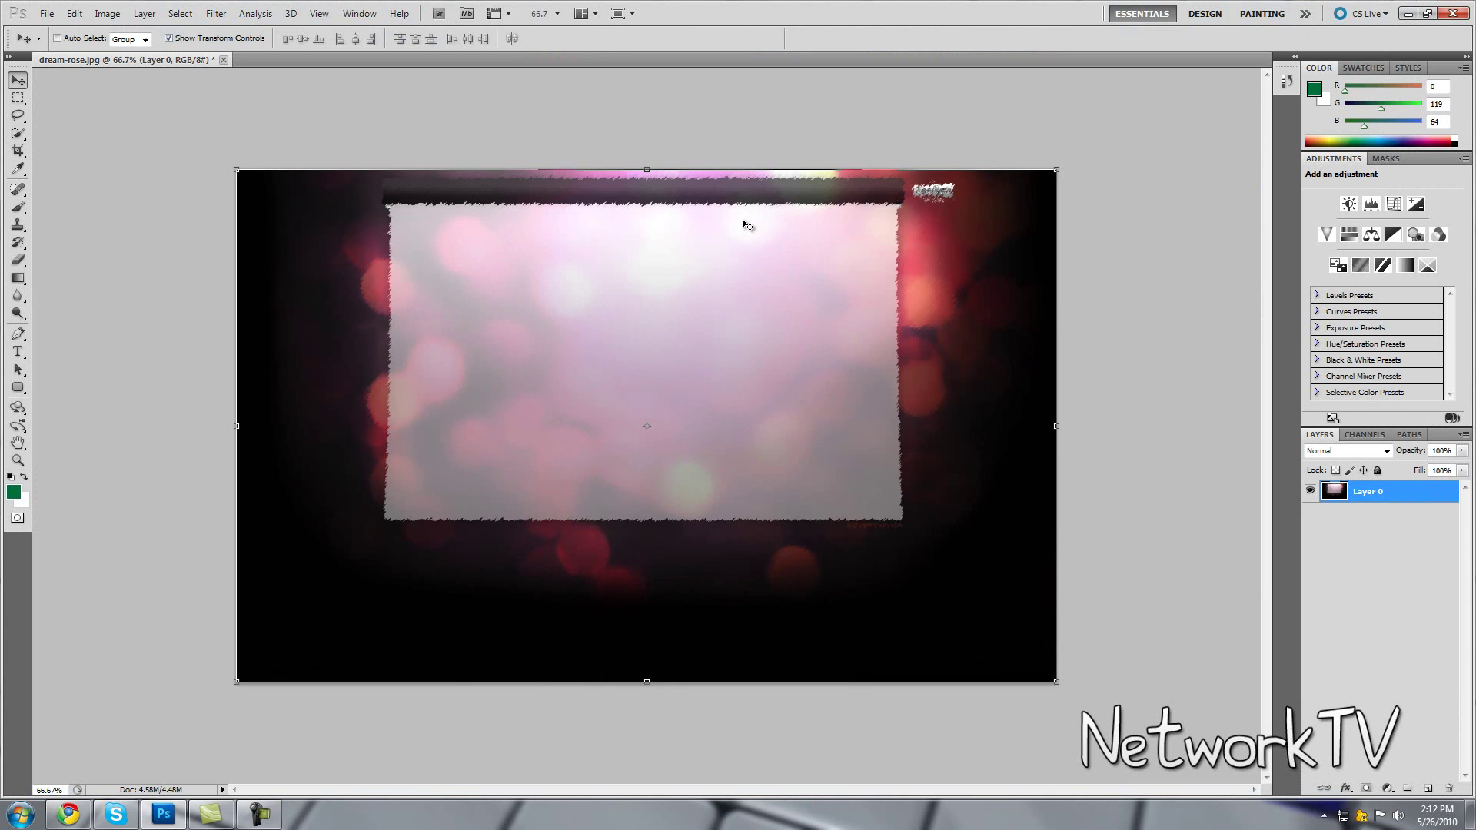
Drag the Hue/Saturation Hue slider until the pink bokeh turns yellow-green, then apply.
{"action": "left_click", "coordinate": [110, 14]}
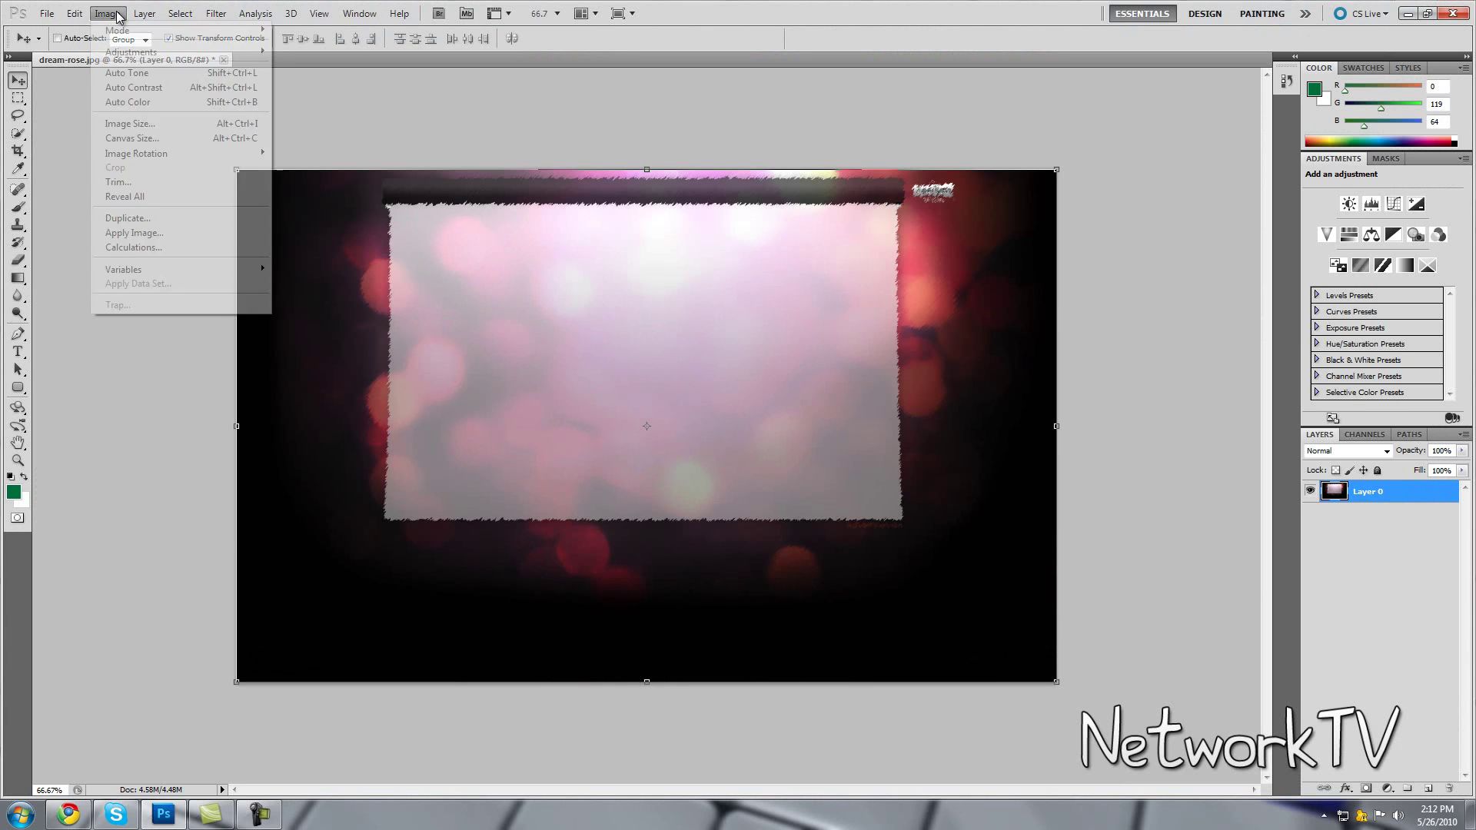
{"action": "mouse_move", "coordinate": [150, 52]}
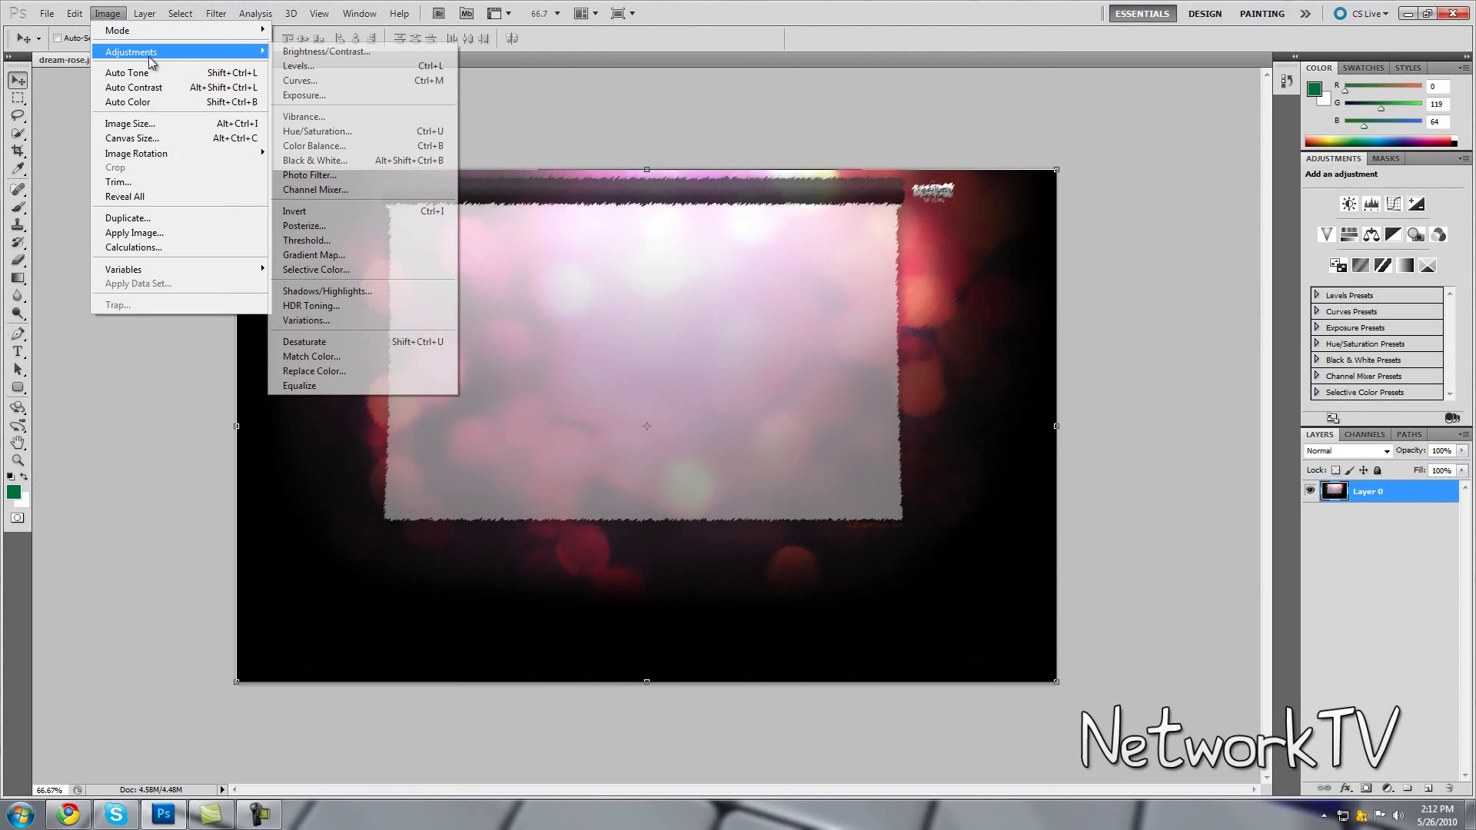
{"action": "left_click", "coordinate": [348, 133]}
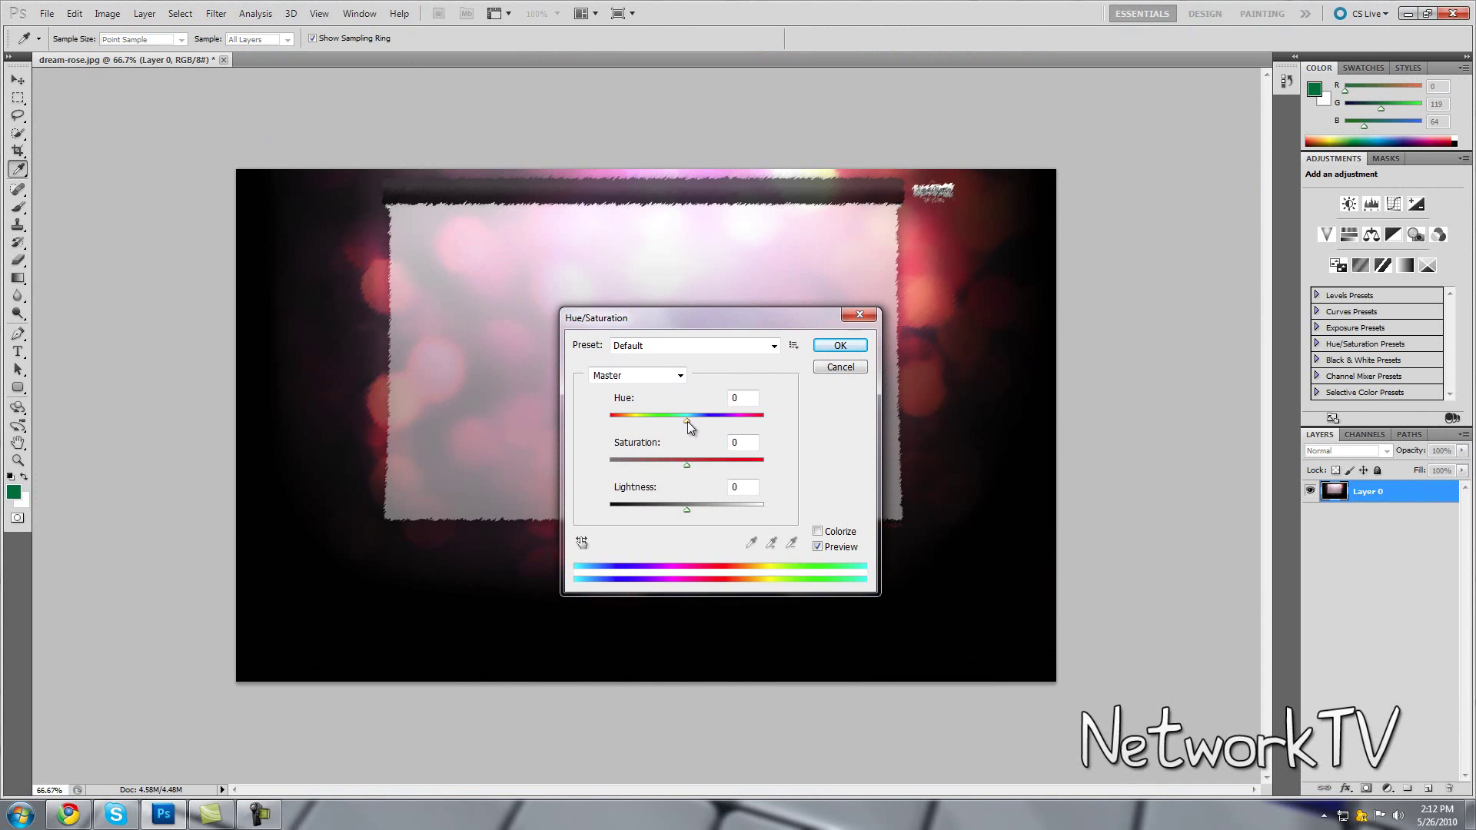
{"action": "left_click_drag", "start_coordinate": [687, 422], "coordinate": [729, 418]}
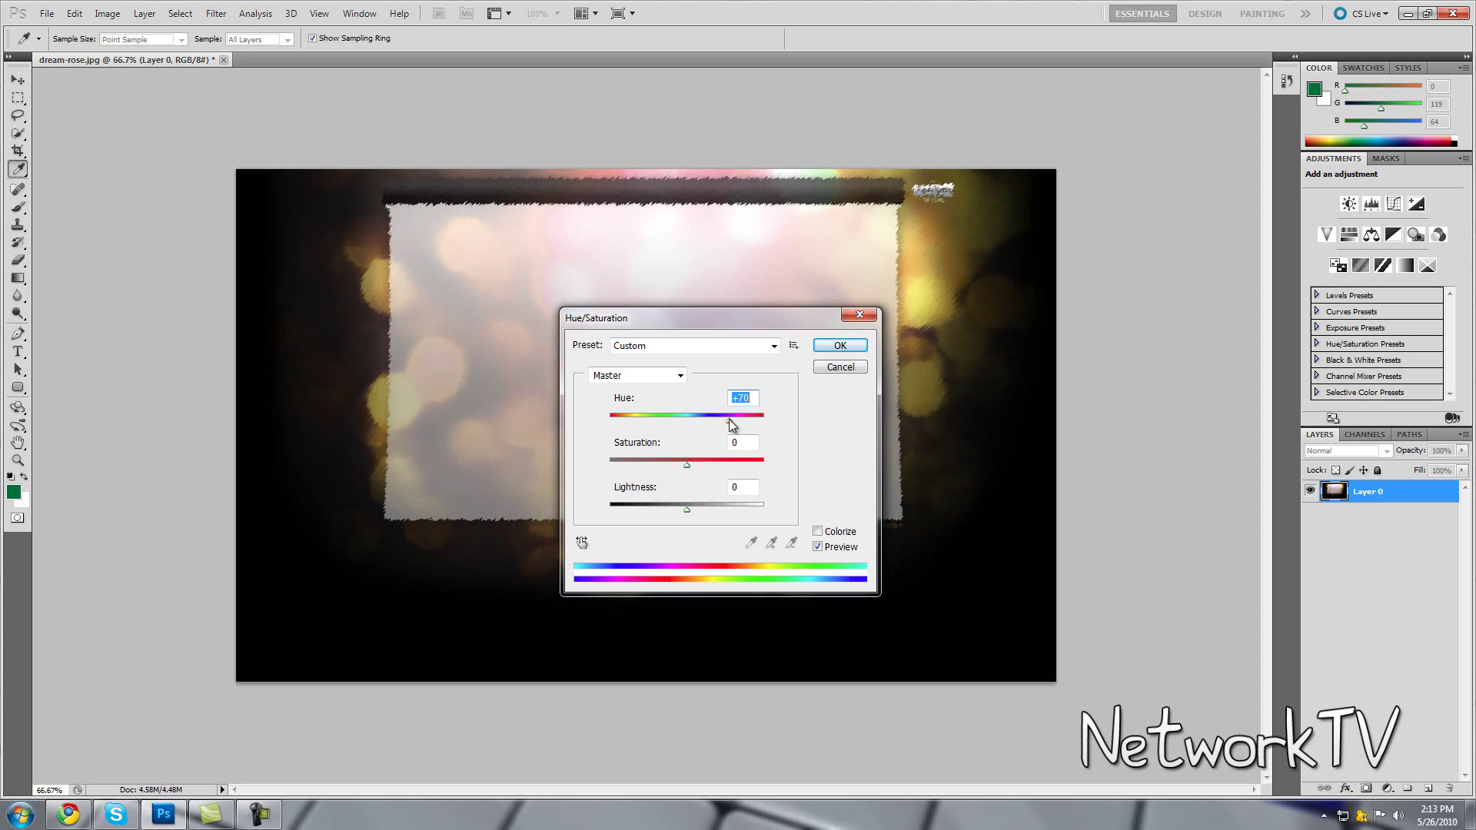
{"action": "left_click_drag", "start_coordinate": [765, 320], "coordinate": [572, 347]}
{"action": "left_click", "coordinate": [652, 359]}
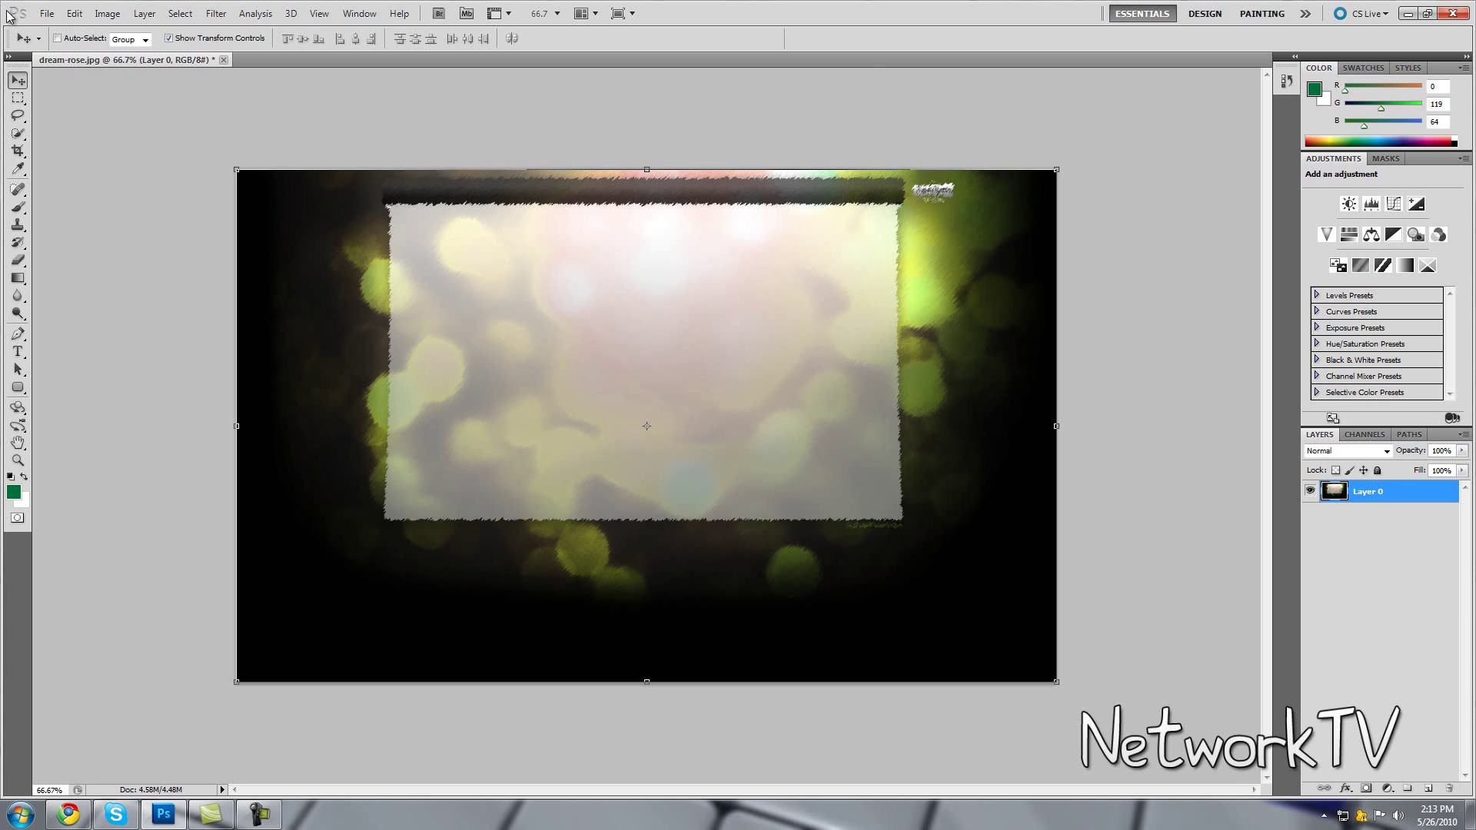
Save As dream-rose.jpg in JPEG format on the Desktop, replacing the existing file.
{"action": "left_click", "coordinate": [44, 14]}
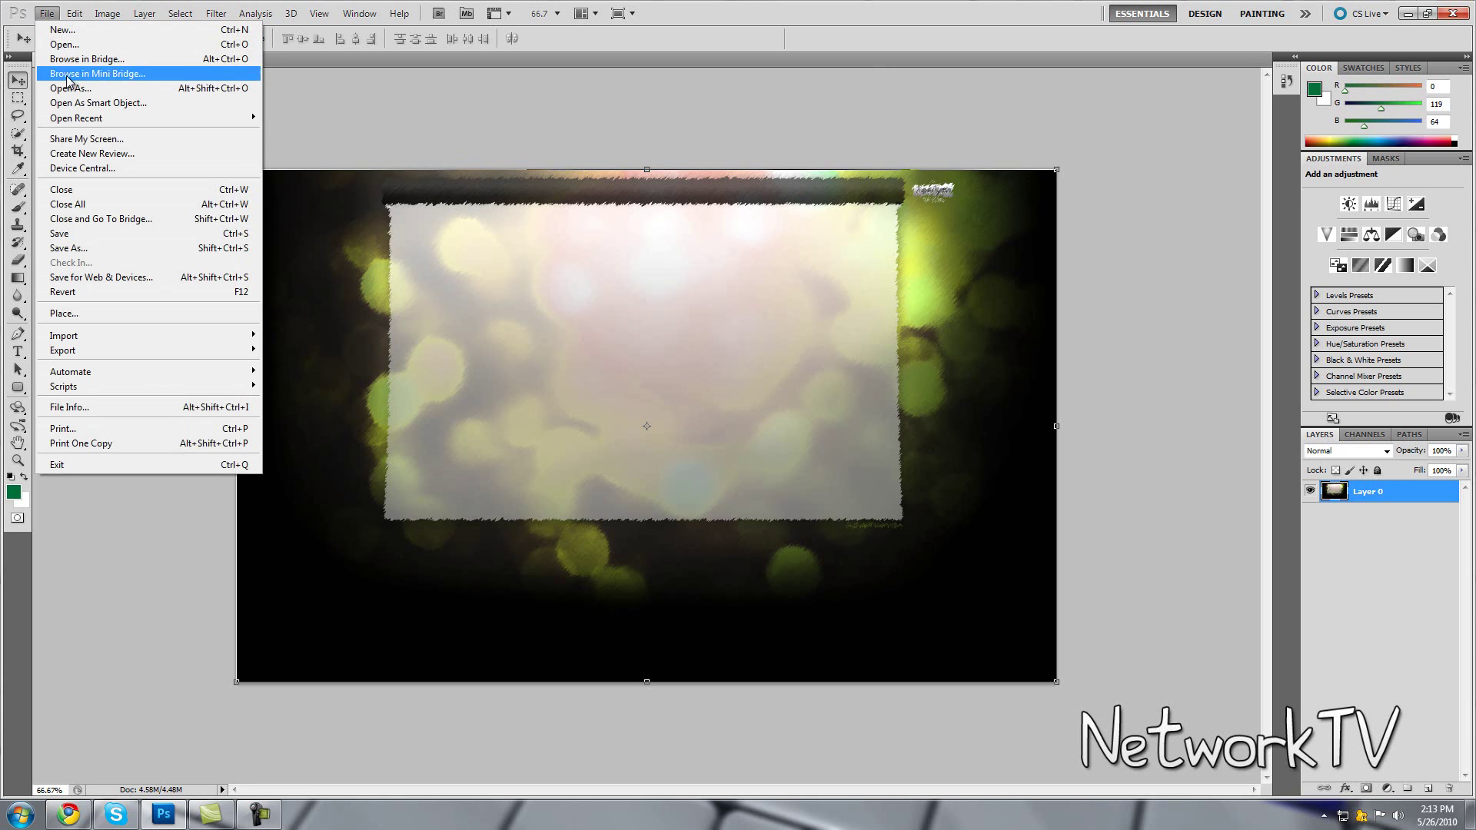
{"action": "left_click", "coordinate": [97, 247]}
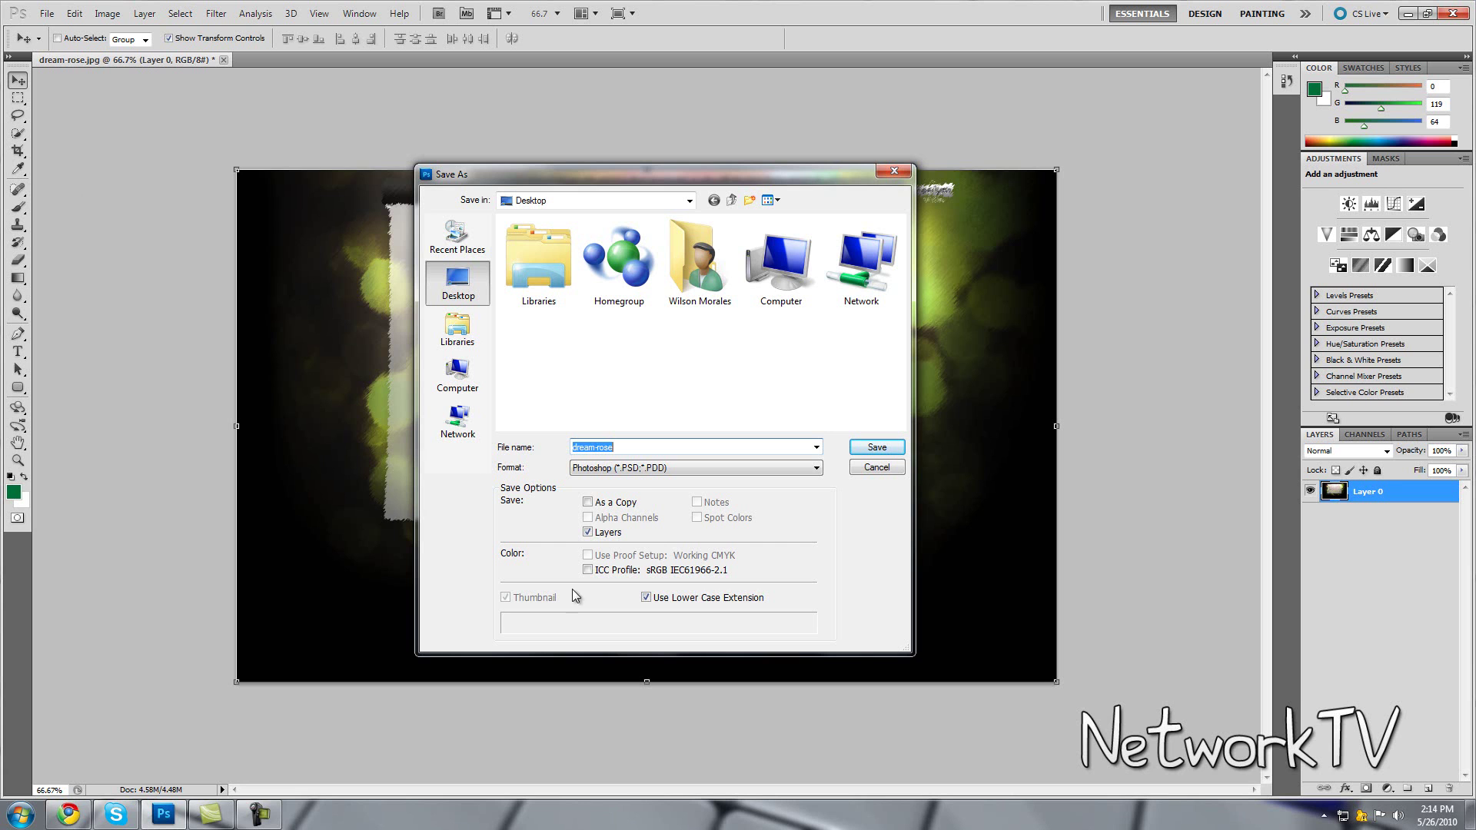
{"action": "left_click", "coordinate": [658, 469]}
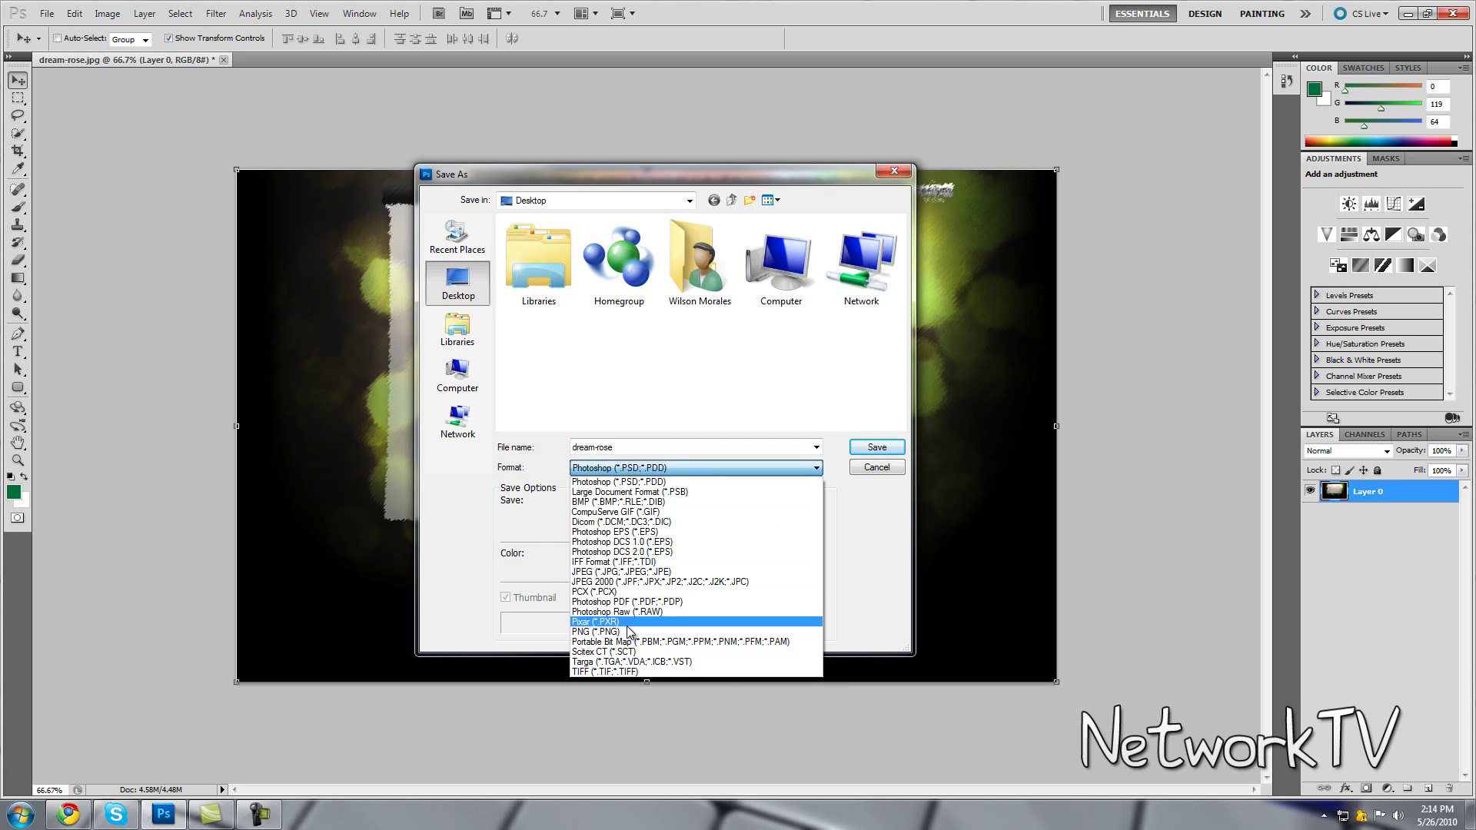
{"action": "left_click", "coordinate": [644, 573]}
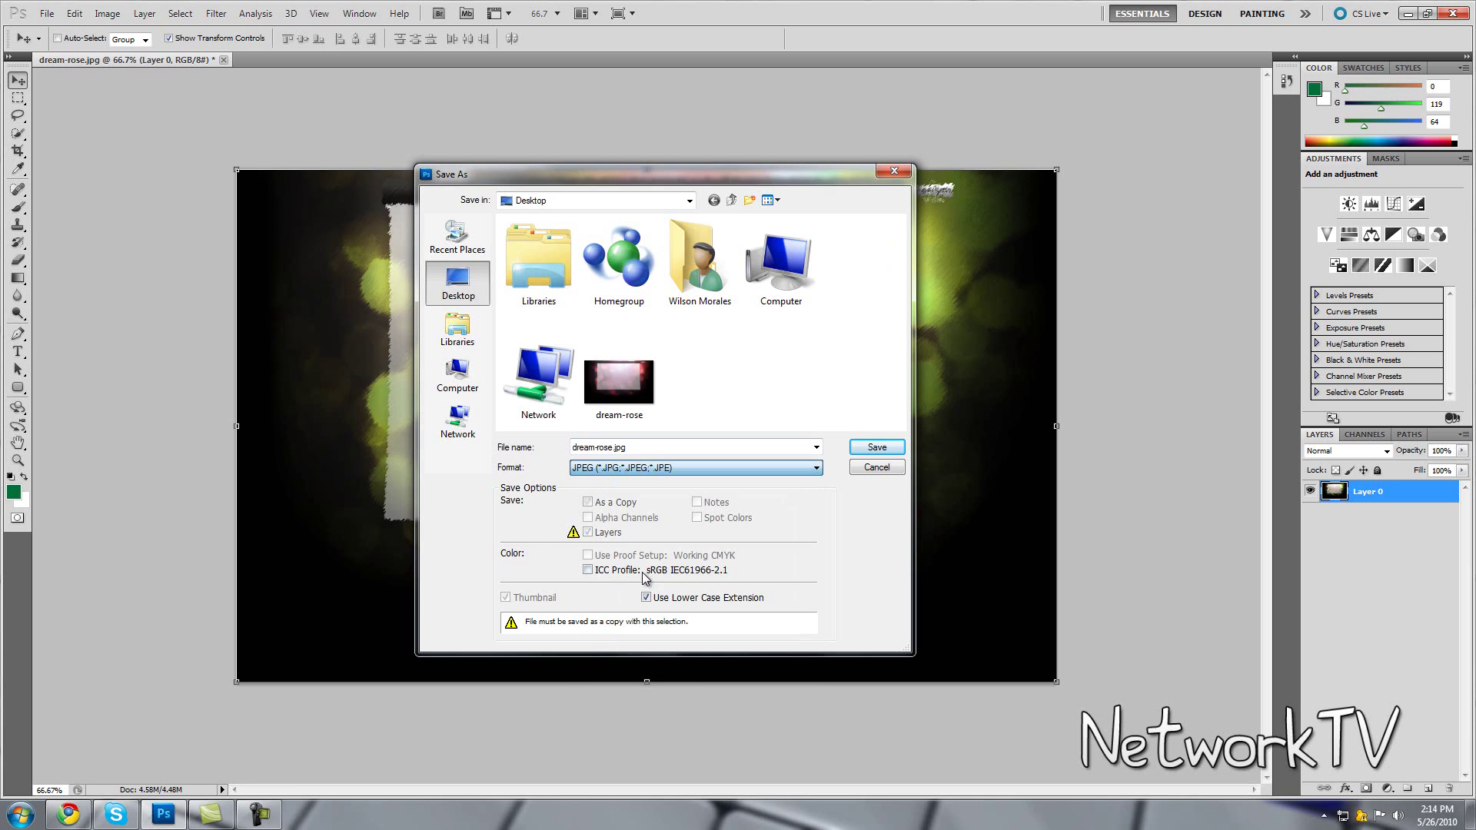
{"action": "left_click", "coordinate": [876, 449]}
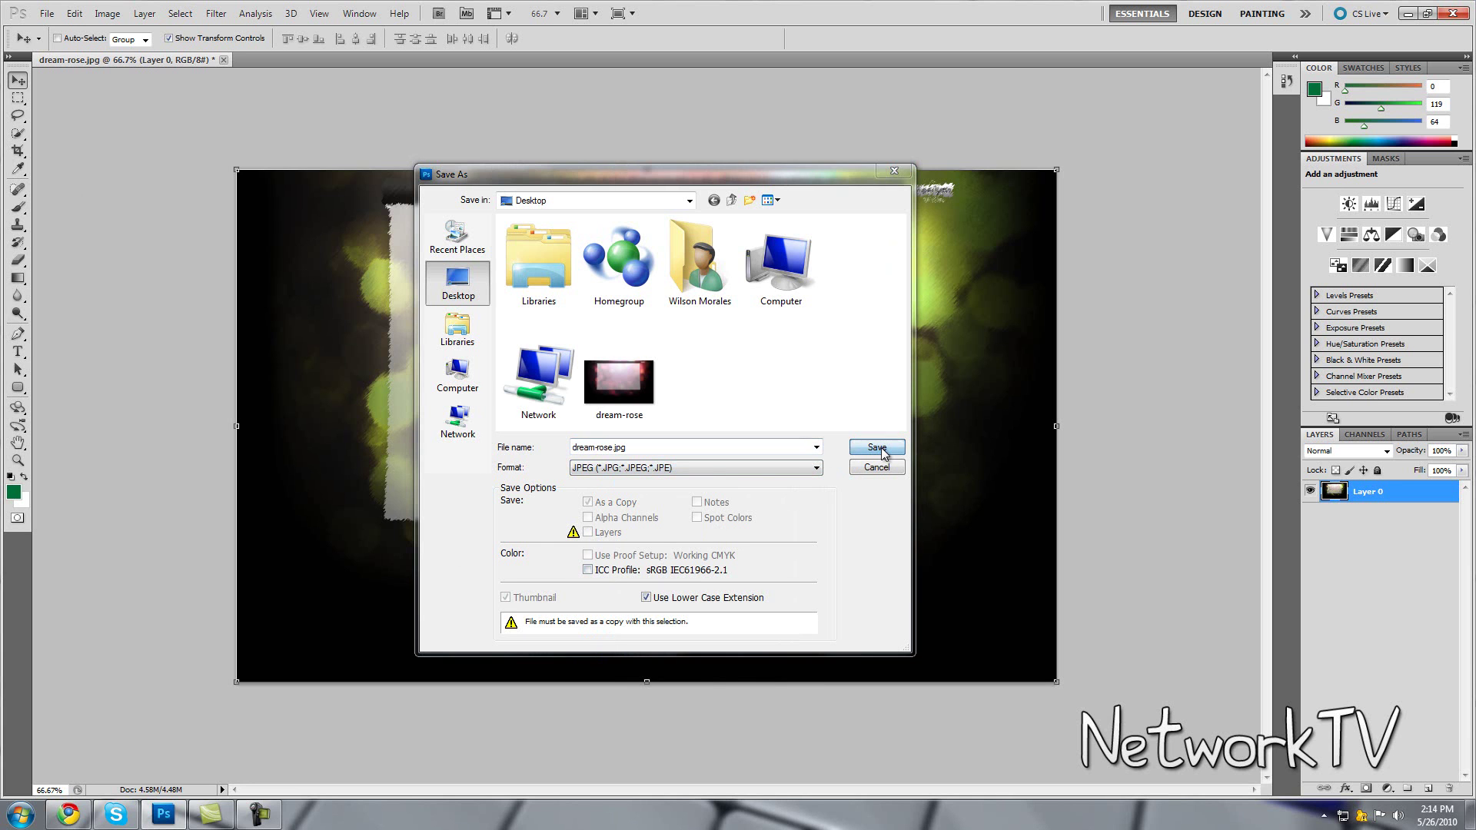
{"action": "left_click", "coordinate": [707, 306]}
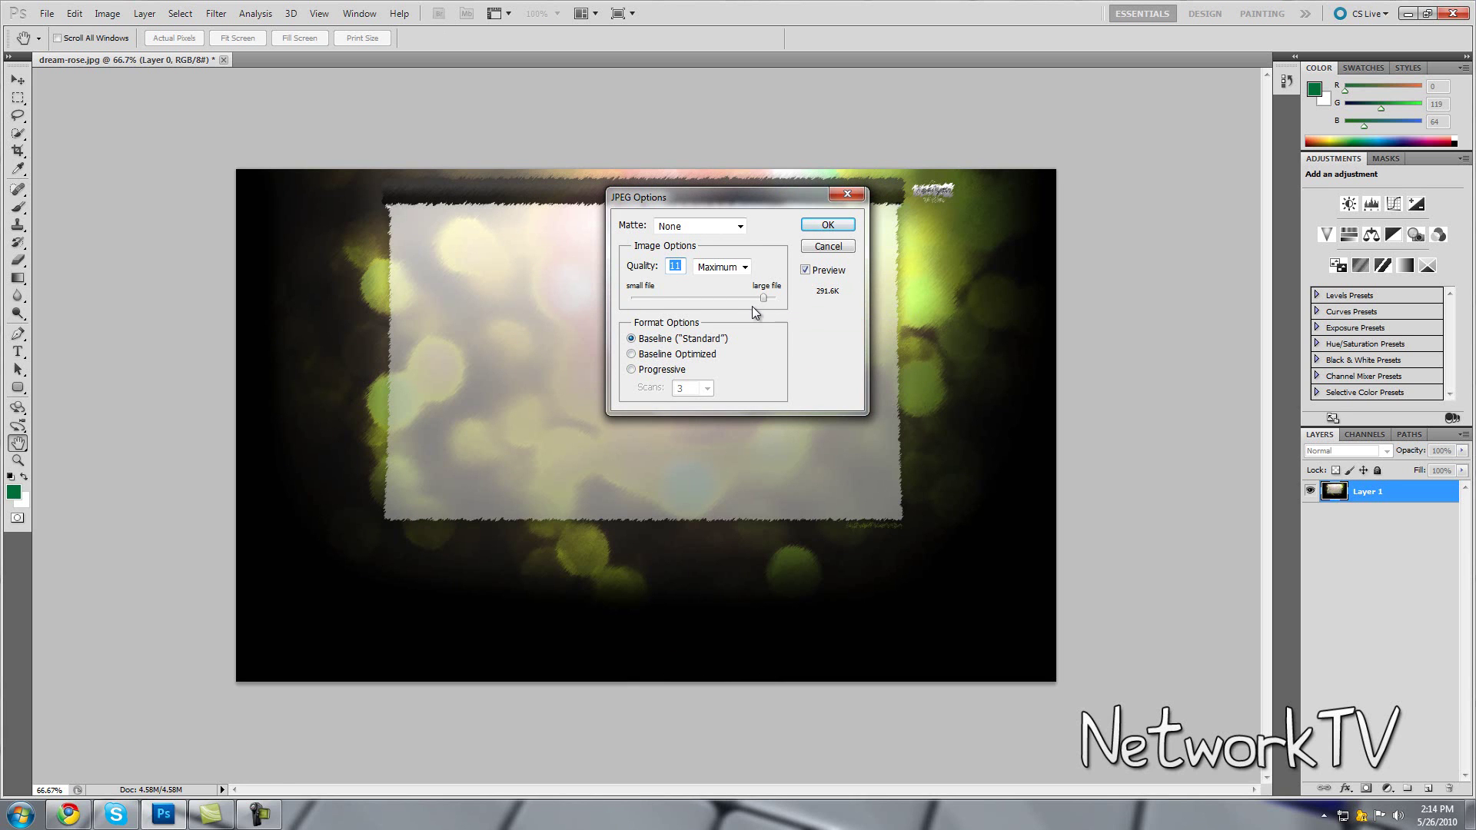
Lower the JPEG Options quality to 11 and finish saving.
{"action": "left_click_drag", "start_coordinate": [761, 298], "coordinate": [758, 300]}
{"action": "left_click_drag", "start_coordinate": [754, 302], "coordinate": [746, 303]}
{"action": "left_click", "coordinate": [836, 224]}
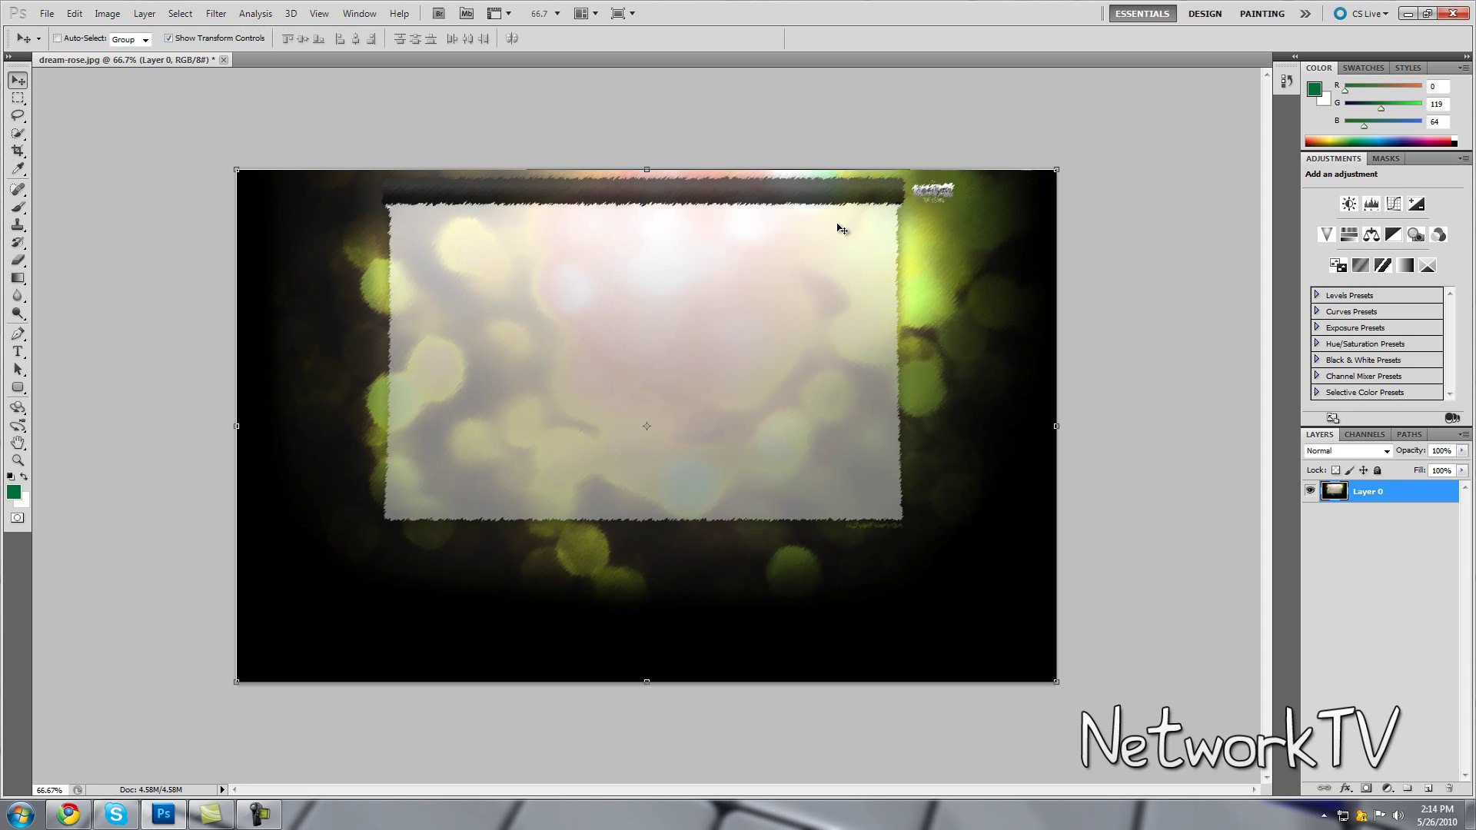
{"action": "left_click", "coordinate": [1407, 13]}
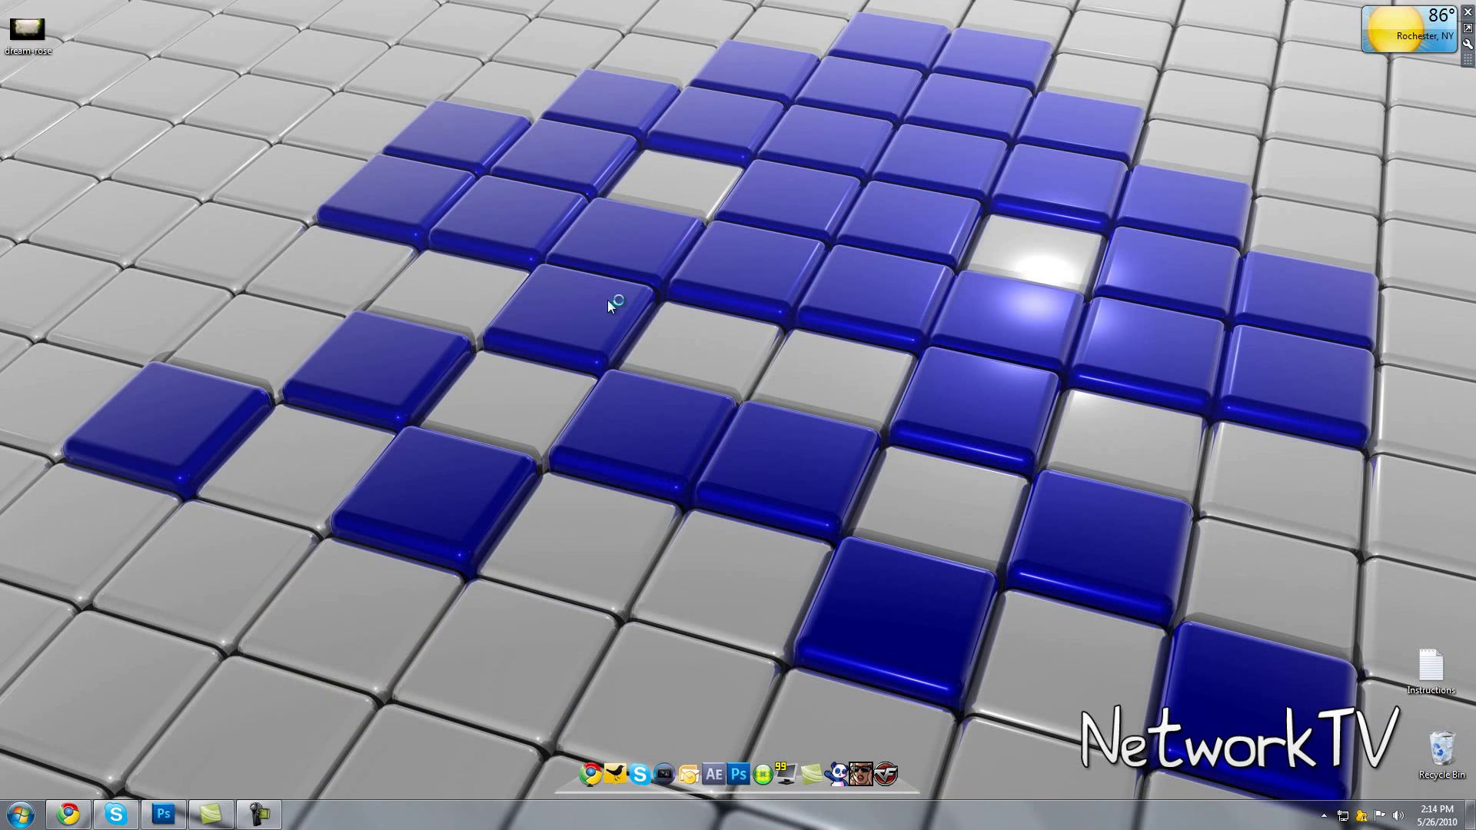
{"action": "double_click", "coordinate": [30, 28]}
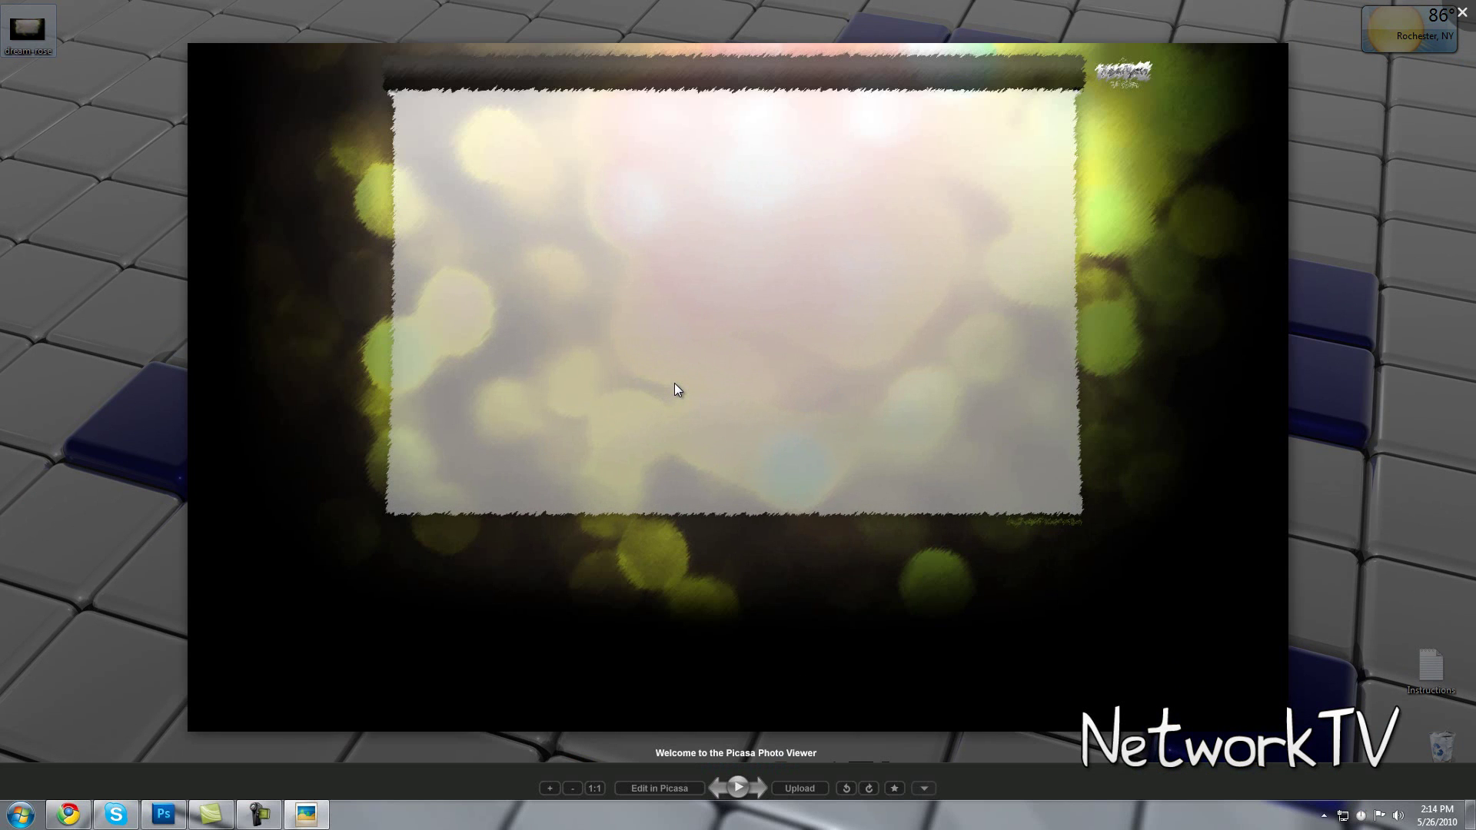
{"action": "key", "text": "Escape"}
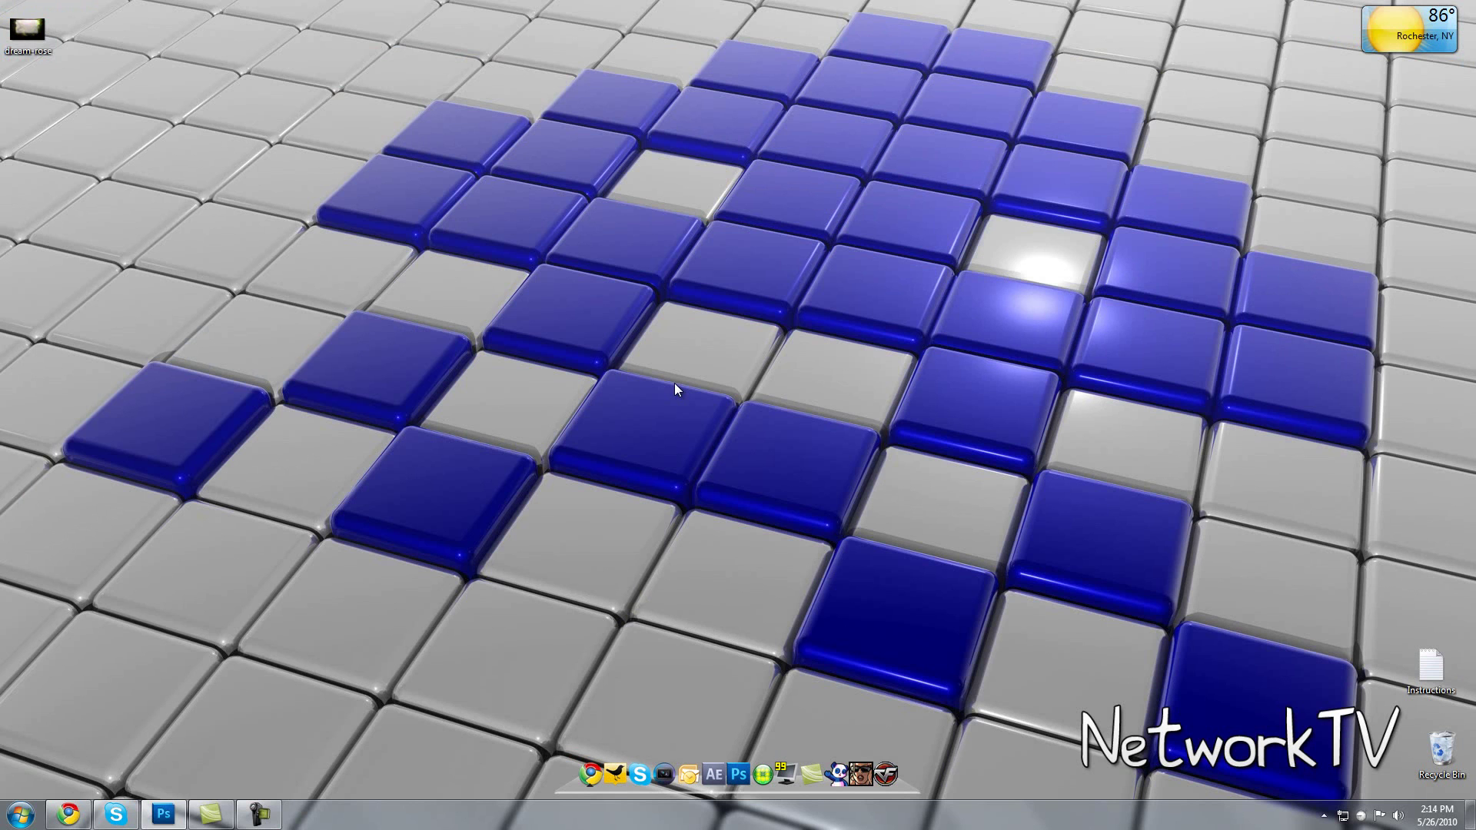
{"action": "left_click", "coordinate": [163, 814]}
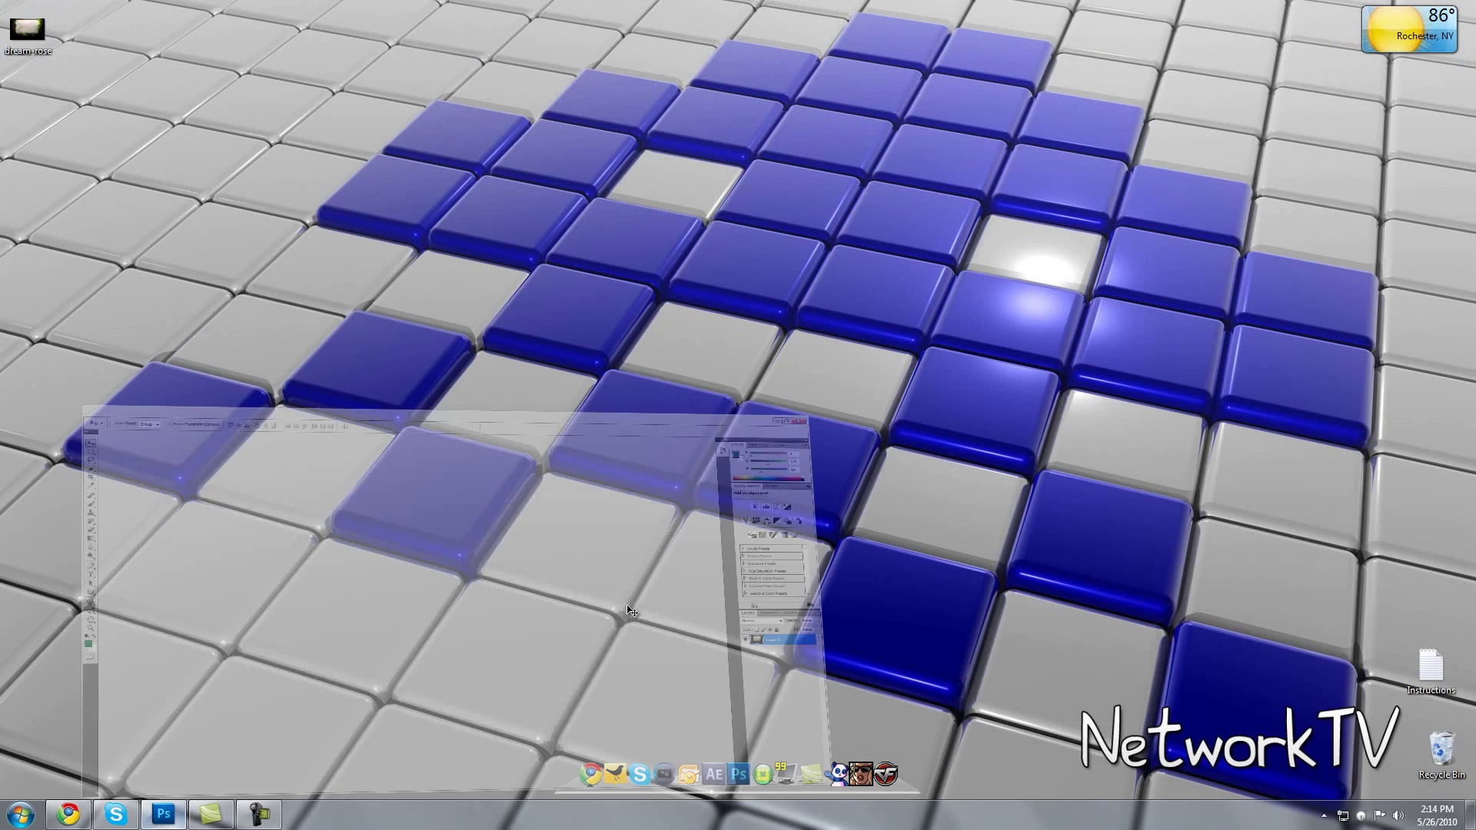